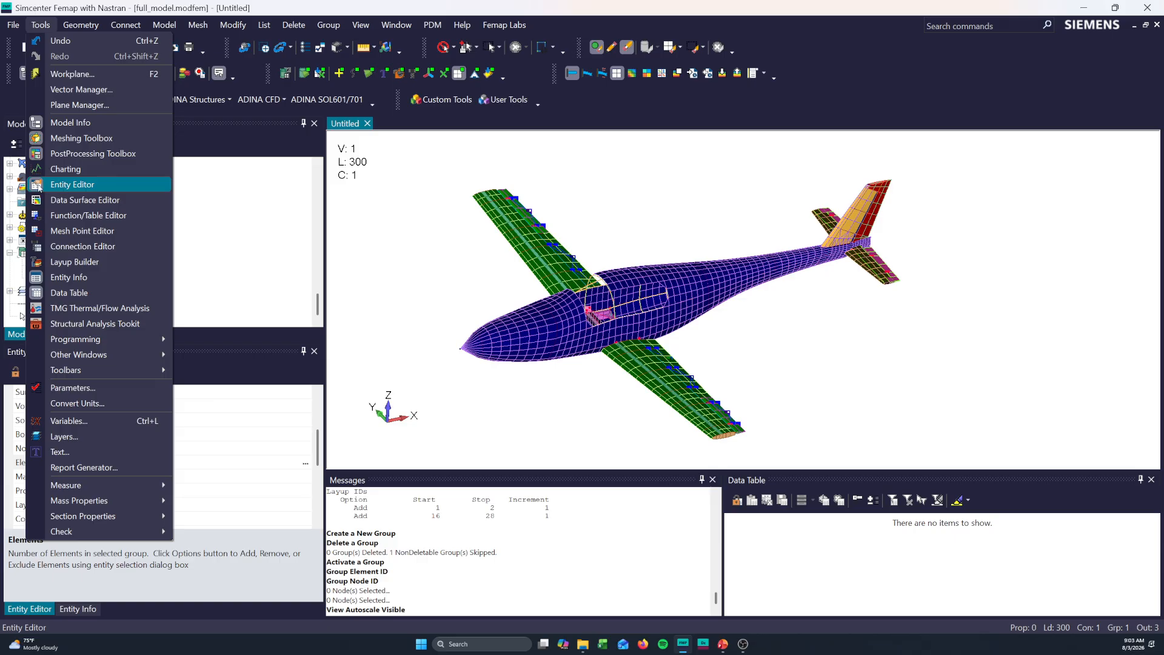
# - Activate Group 1 and polygon-pick the fuselage nose elements to add to it by ID, highlighting the selection
pyautogui.click(440, 252)
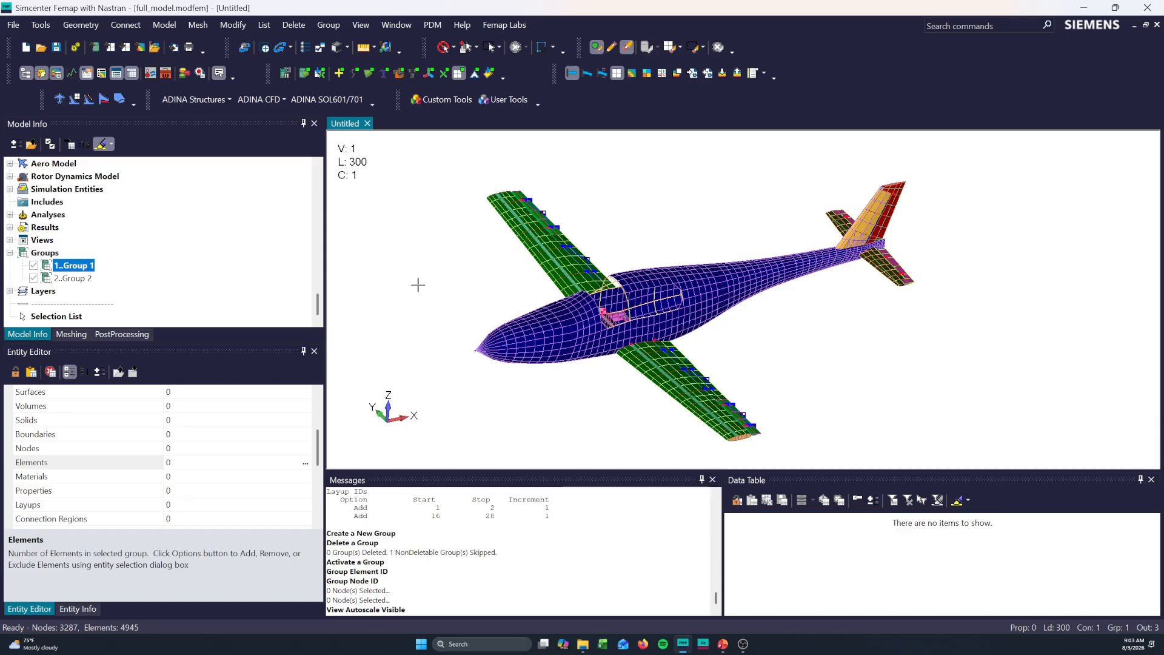
pyautogui.doubleClick(77, 270)
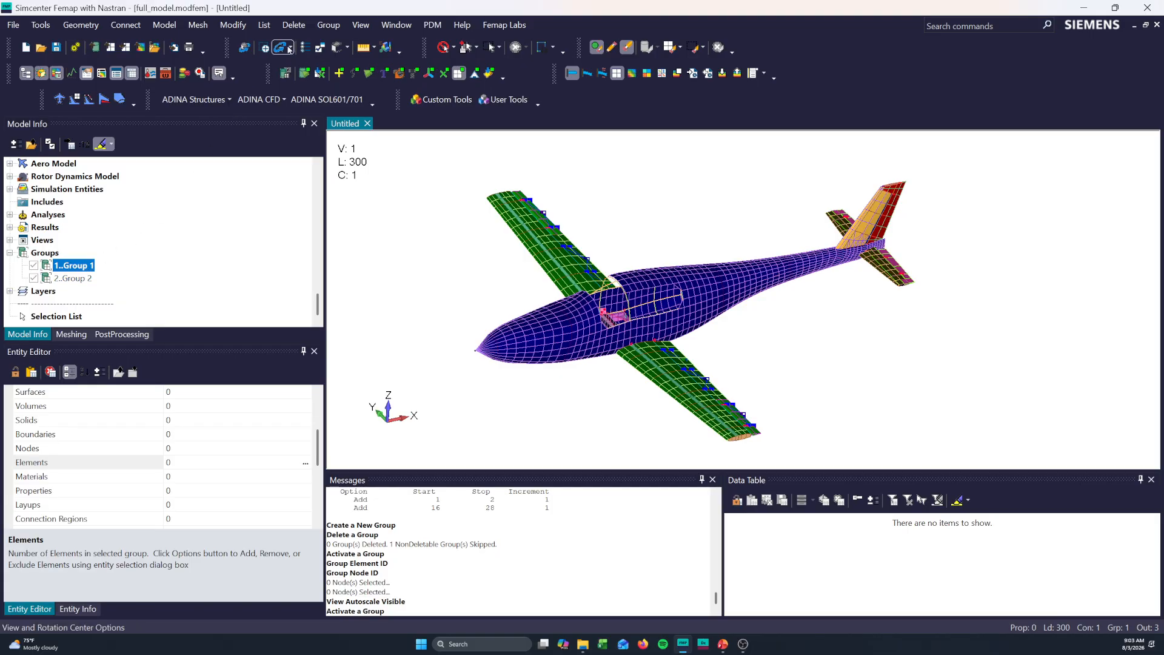
pyautogui.click(330, 27)
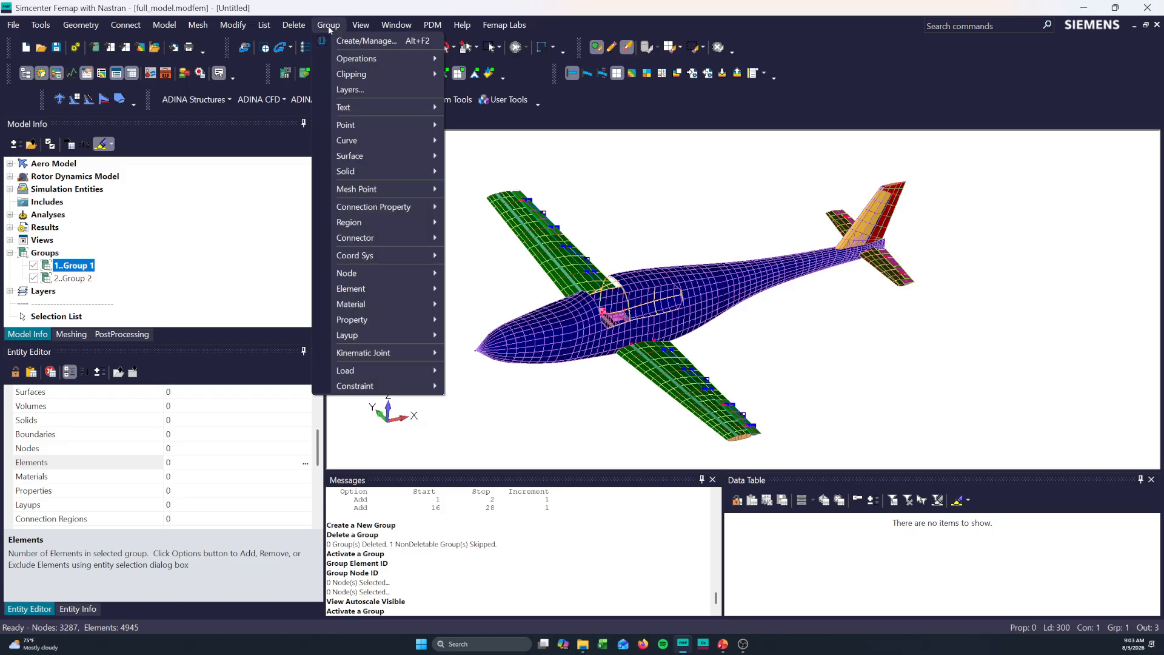
pyautogui.moveTo(386, 288)
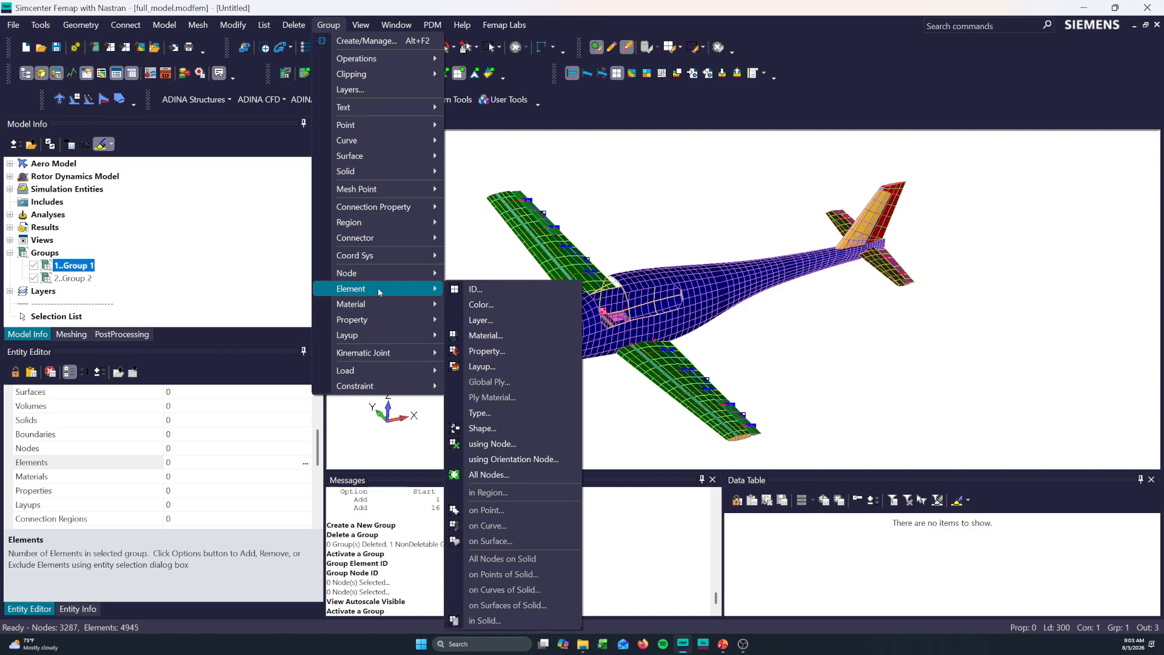
pyautogui.click(483, 291)
pyautogui.keyDown('ctrl'); pyautogui.moveTo(540, 368); pyautogui.dragTo(609, 352, button='middle'); pyautogui.keyUp('ctrl')
pyautogui.scroll(6, 620, 379)
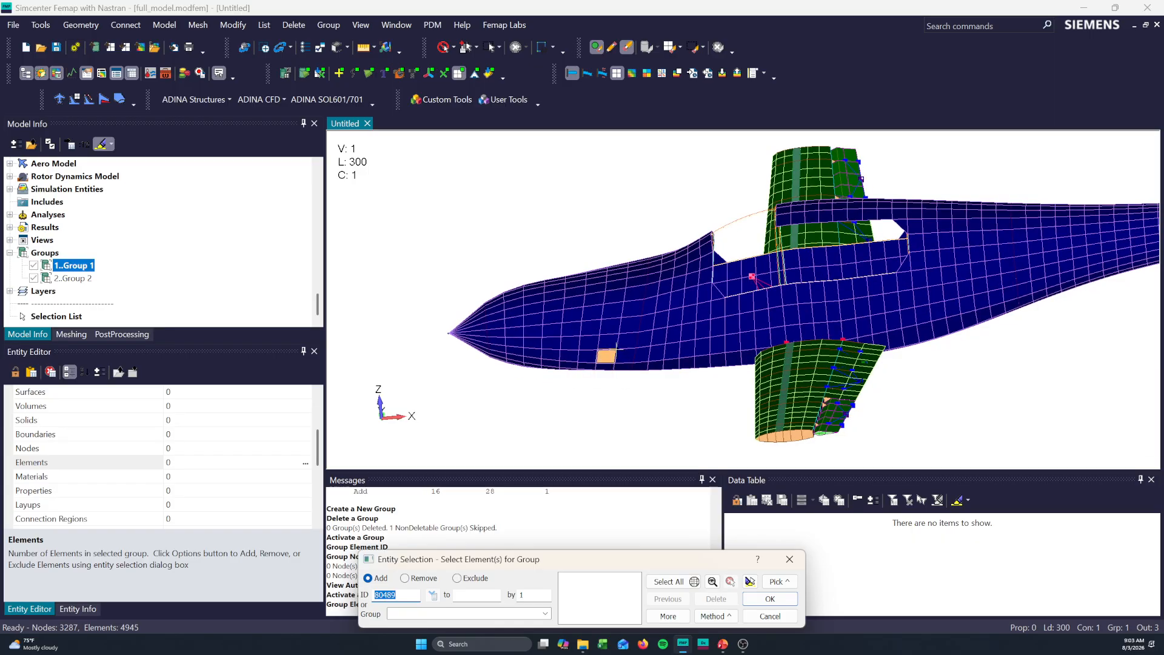
pyautogui.click(656, 230)
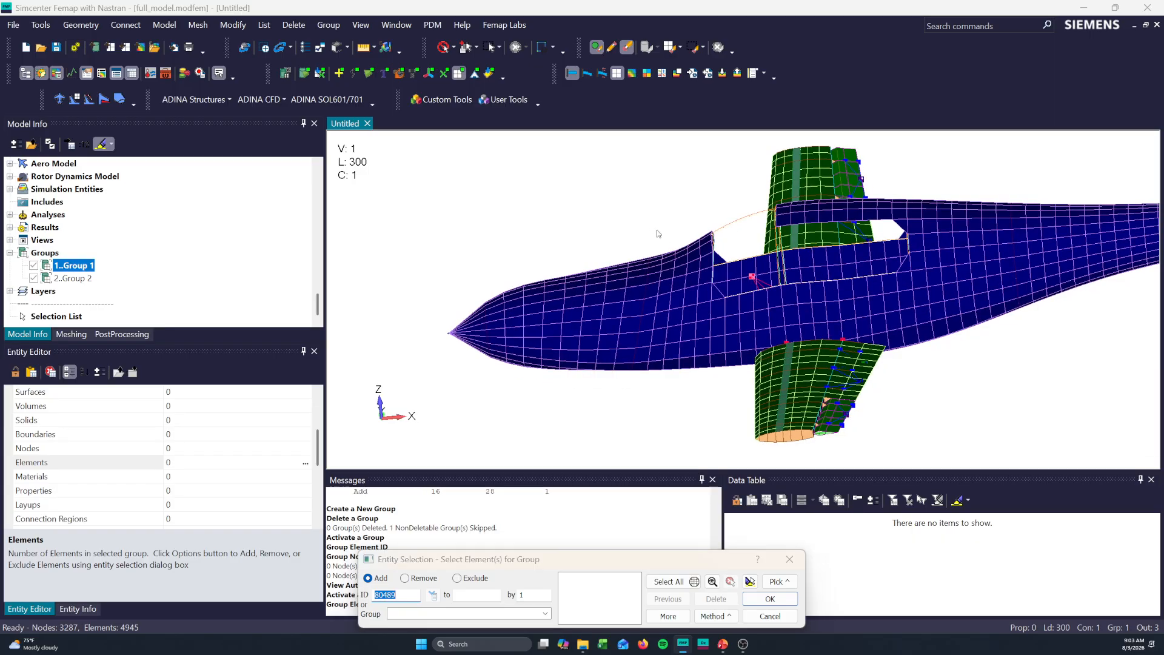
pyautogui.click(630, 433)
pyautogui.click(453, 416)
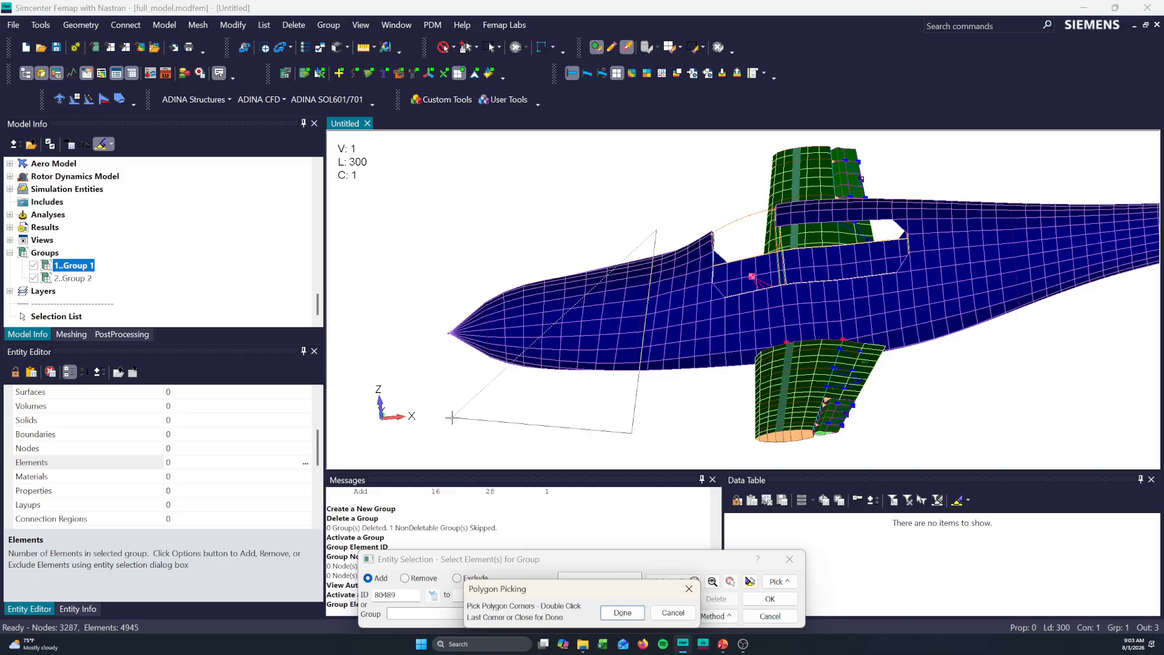
pyautogui.doubleClick(421, 288)
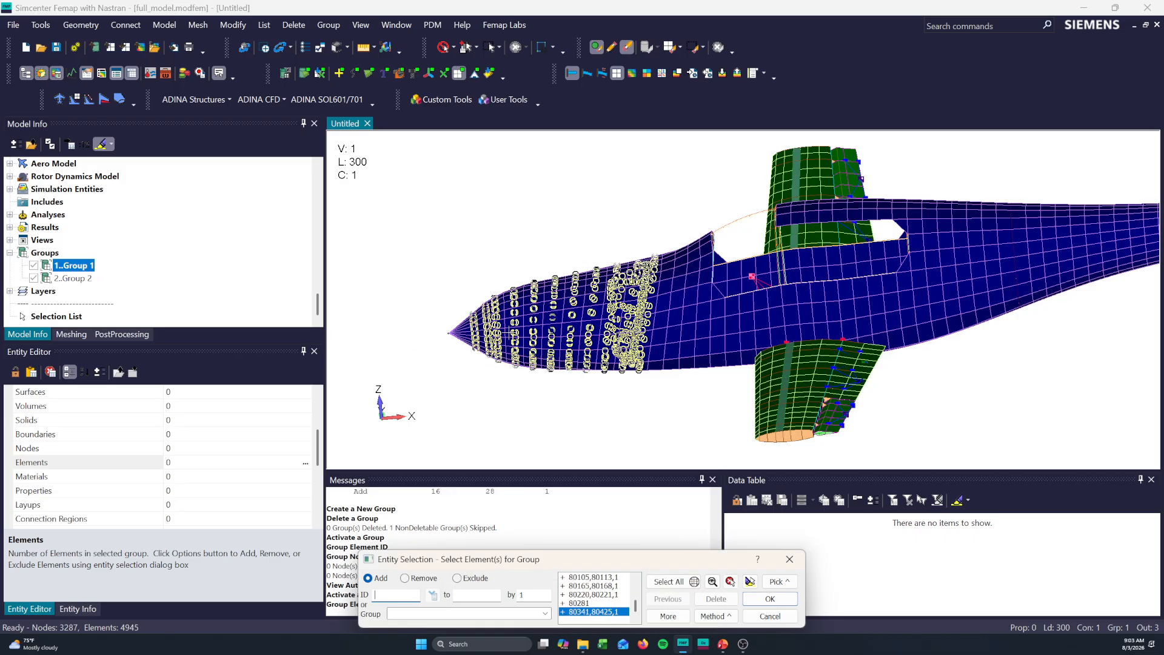
pyautogui.click(751, 582)
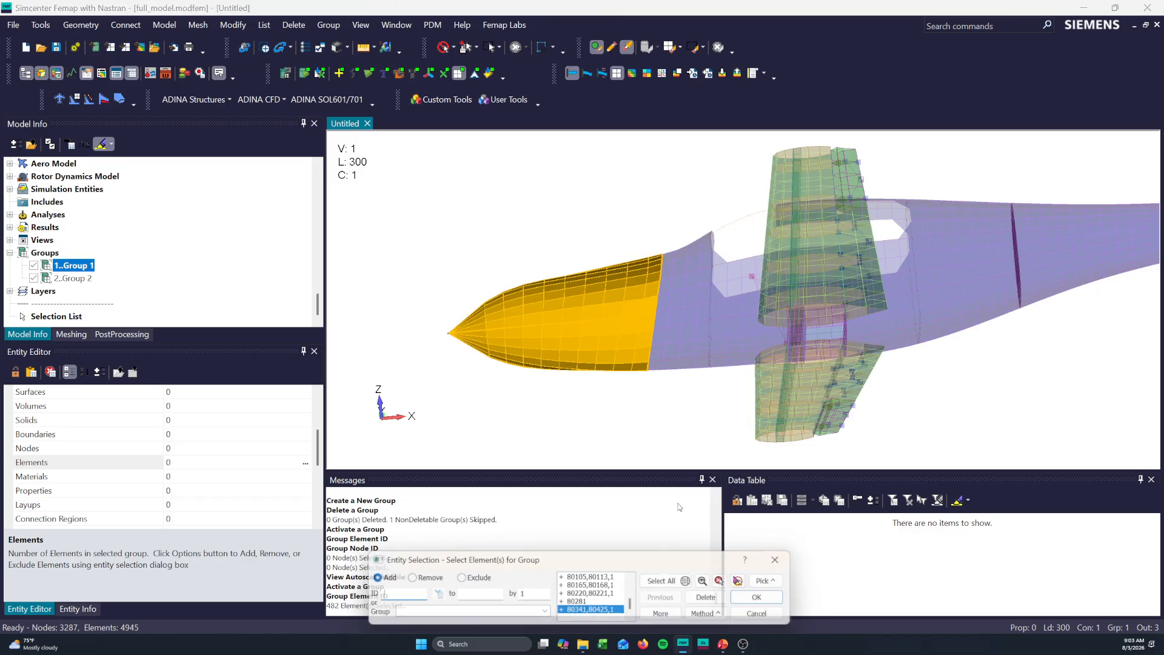
# - Remove the strip of skin elements behind the forward bulkhead from the selection with a polygon and add the remaining elements to Group 1
pyautogui.click(411, 581)
pyautogui.click(661, 223)
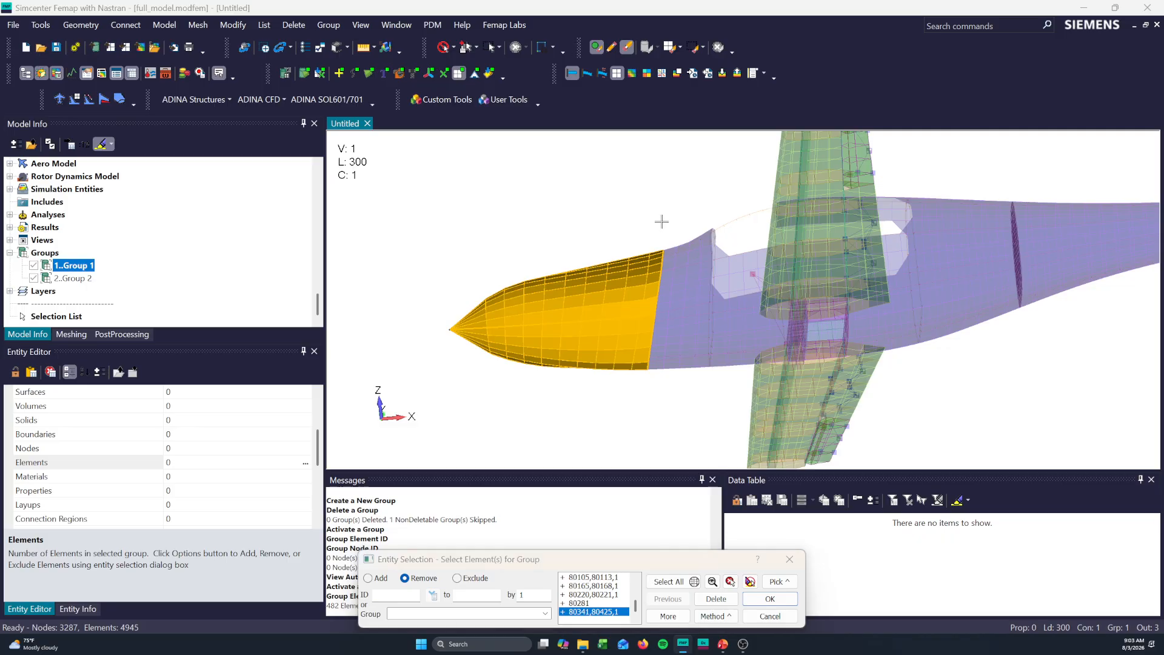
pyautogui.click(638, 403)
pyautogui.click(690, 420)
pyautogui.doubleClick(715, 189)
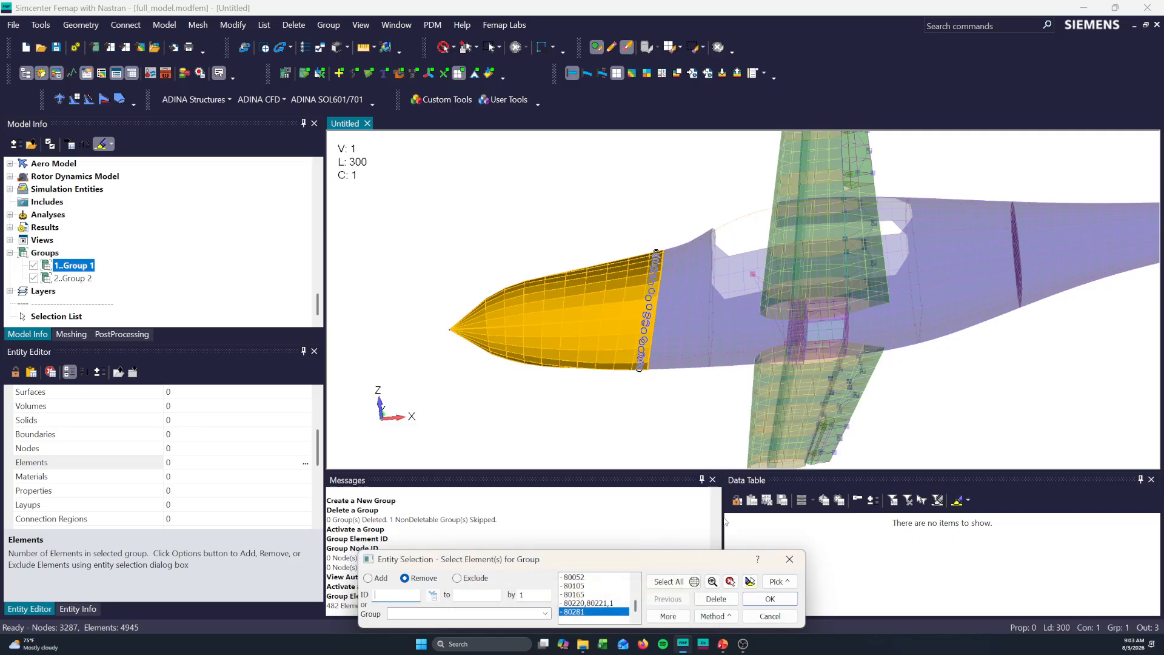
pyautogui.click(769, 599)
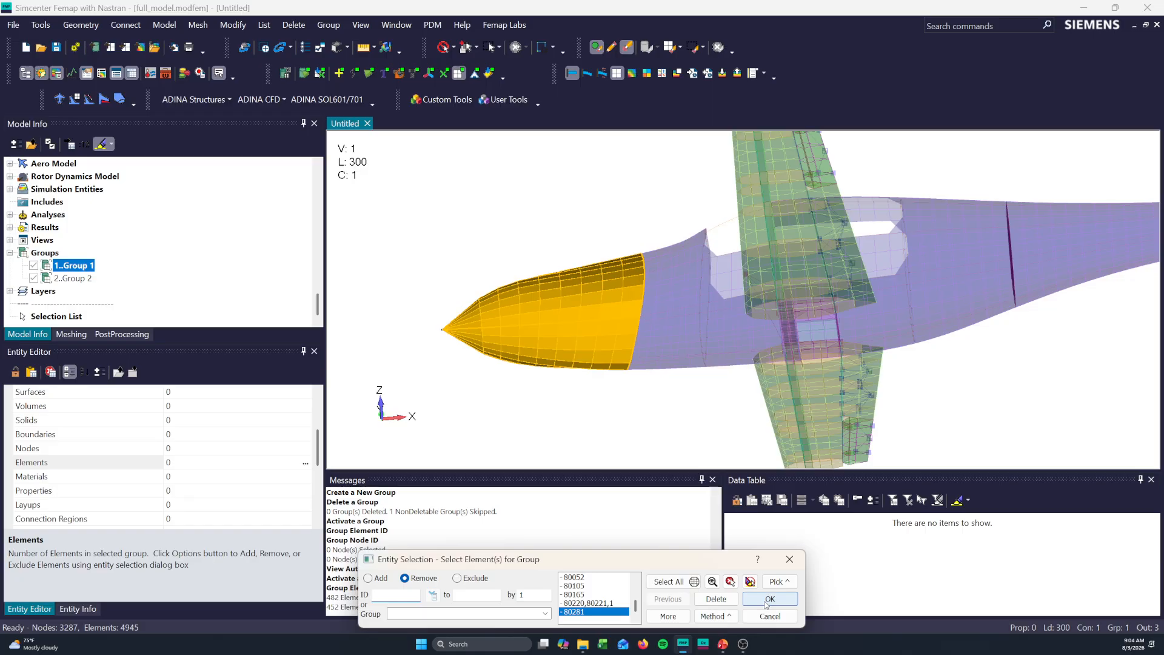
pyautogui.click(768, 600)
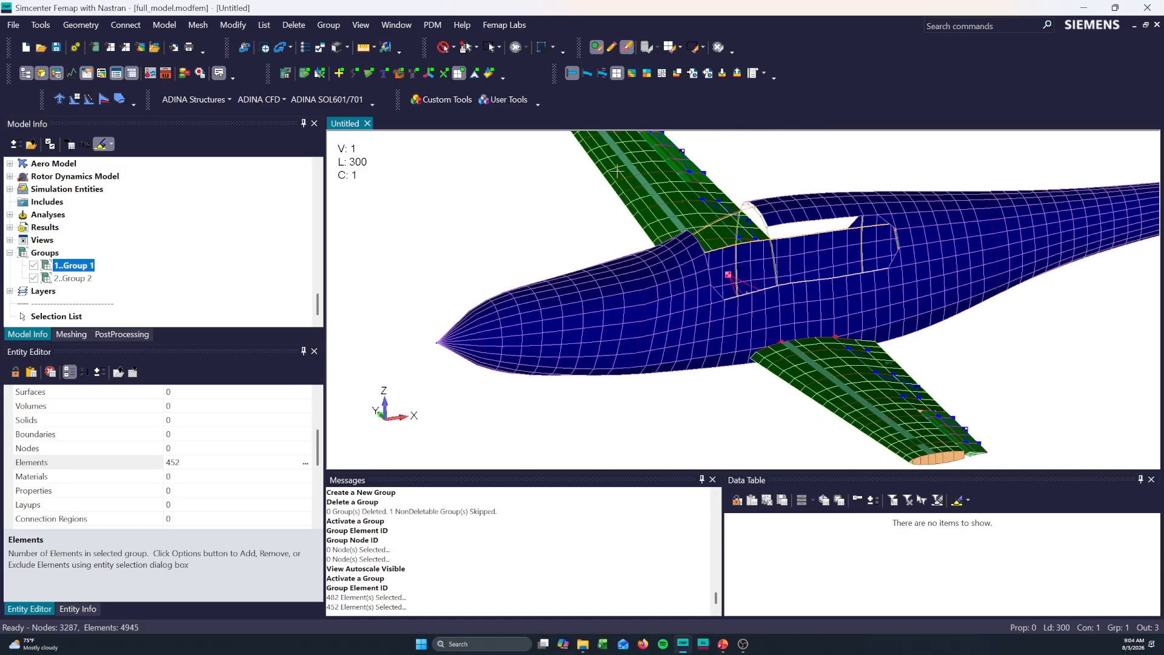
# - Add nodes to Group 1 using the On Elements method with Group 1 as the source, highlighting the selection before accepting it
pyautogui.click(328, 26)
pyautogui.moveTo(343, 61)
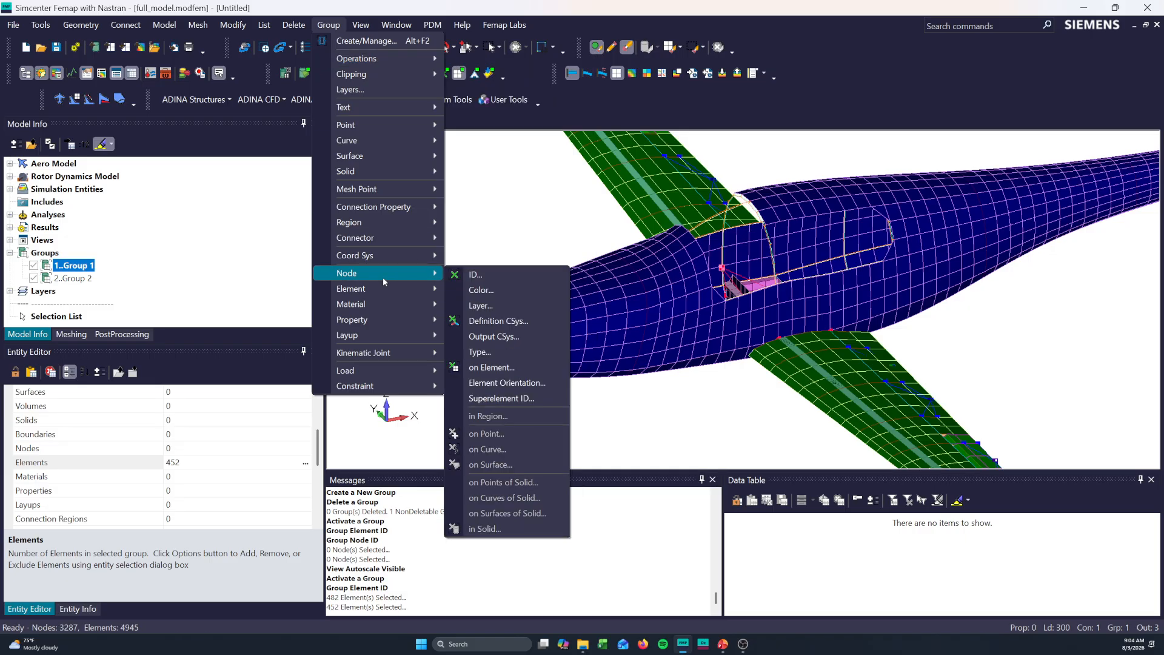
pyautogui.click(492, 276)
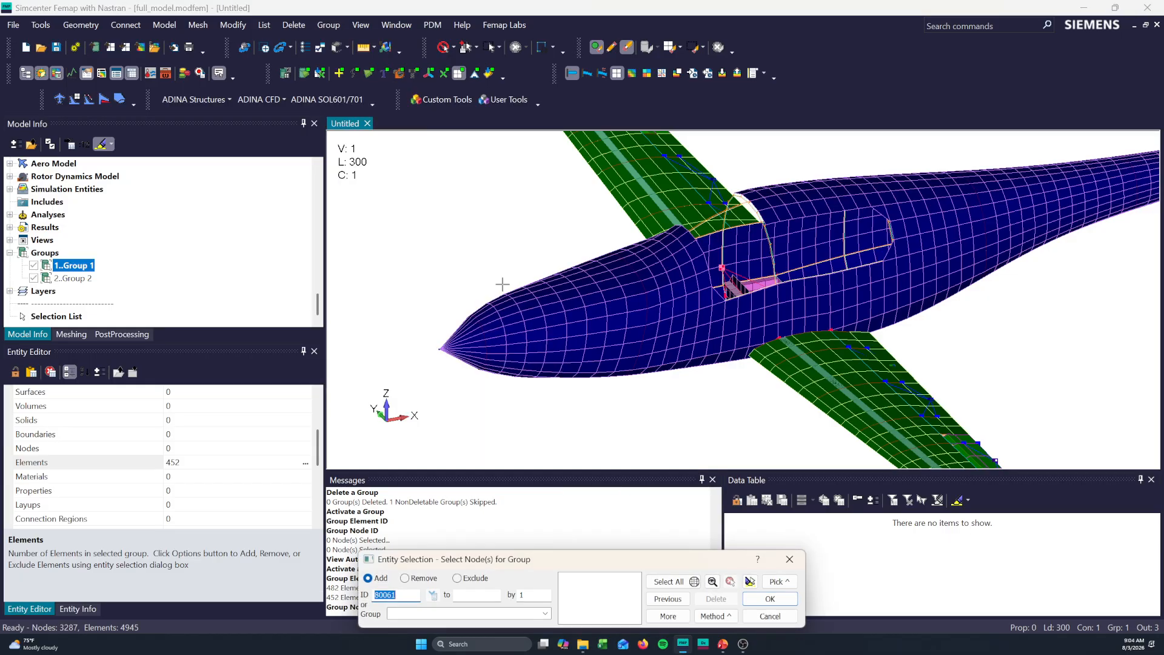
pyautogui.click(713, 616)
pyautogui.click(725, 453)
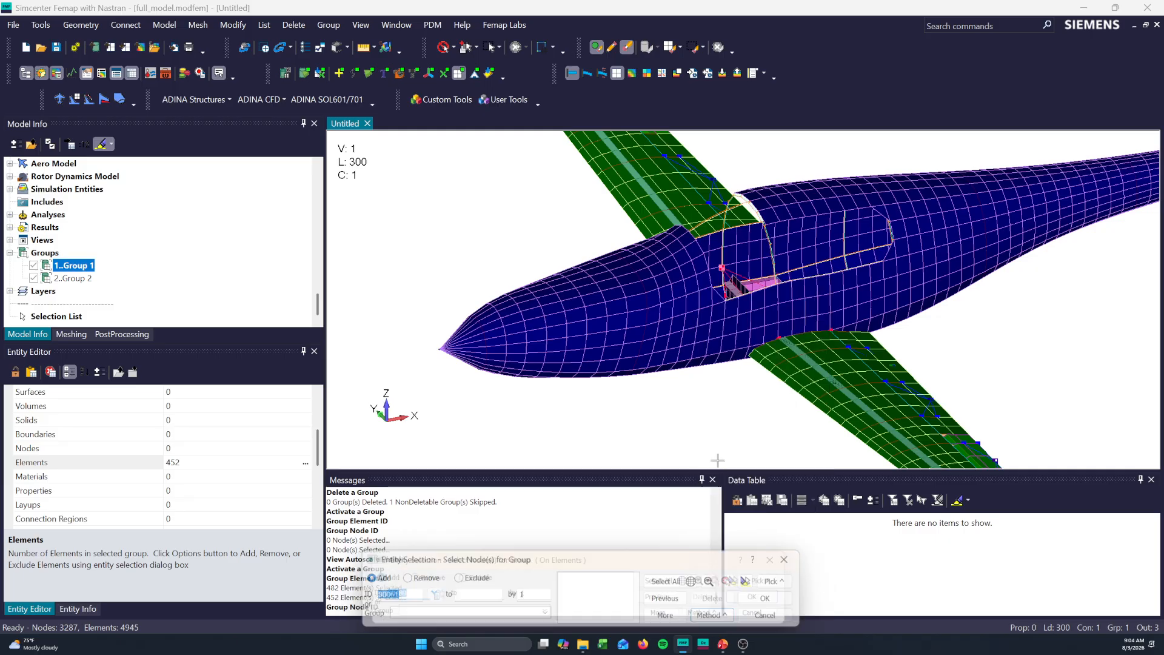
pyautogui.click(545, 613)
pyautogui.click(412, 624)
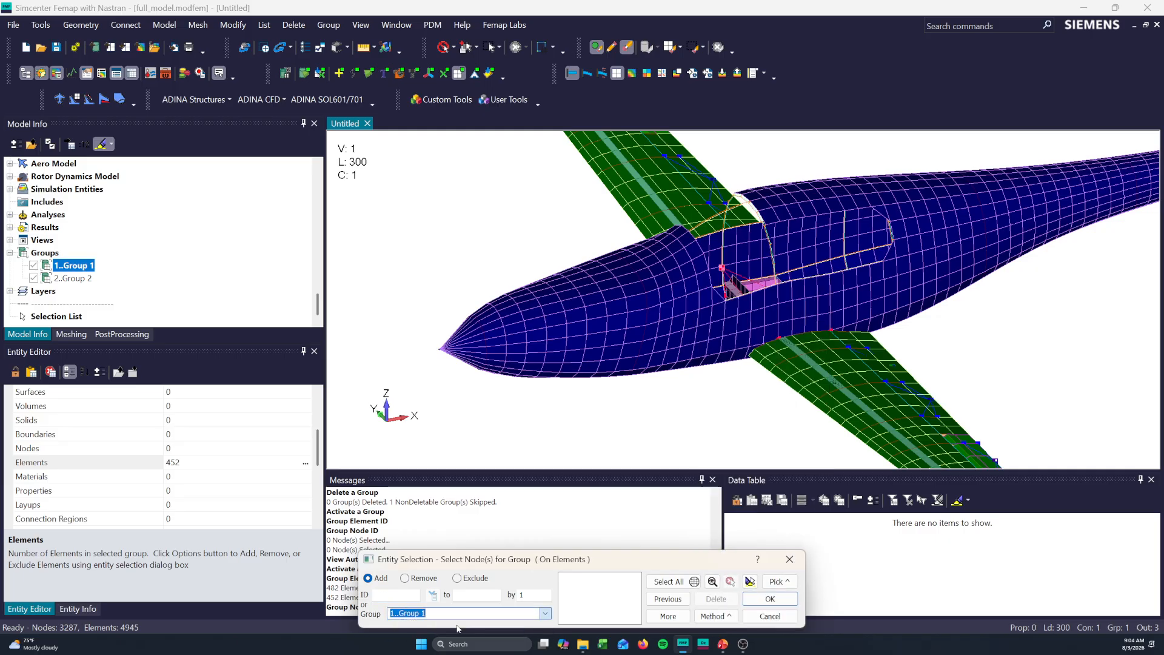
pyautogui.click(664, 619)
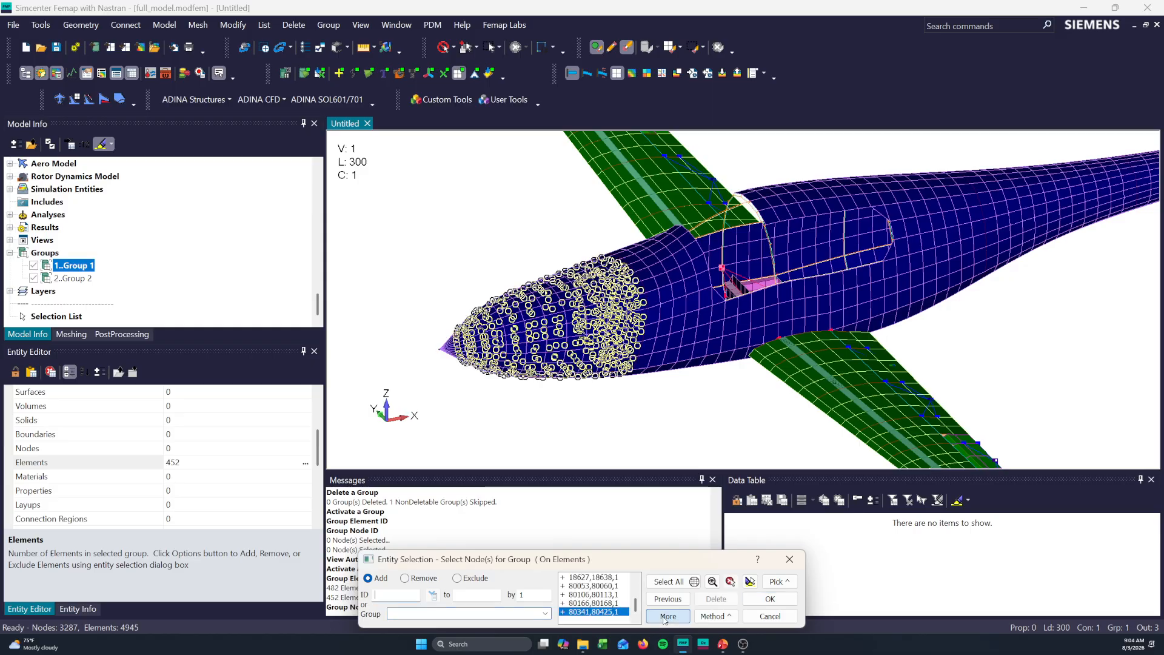
pyautogui.click(750, 582)
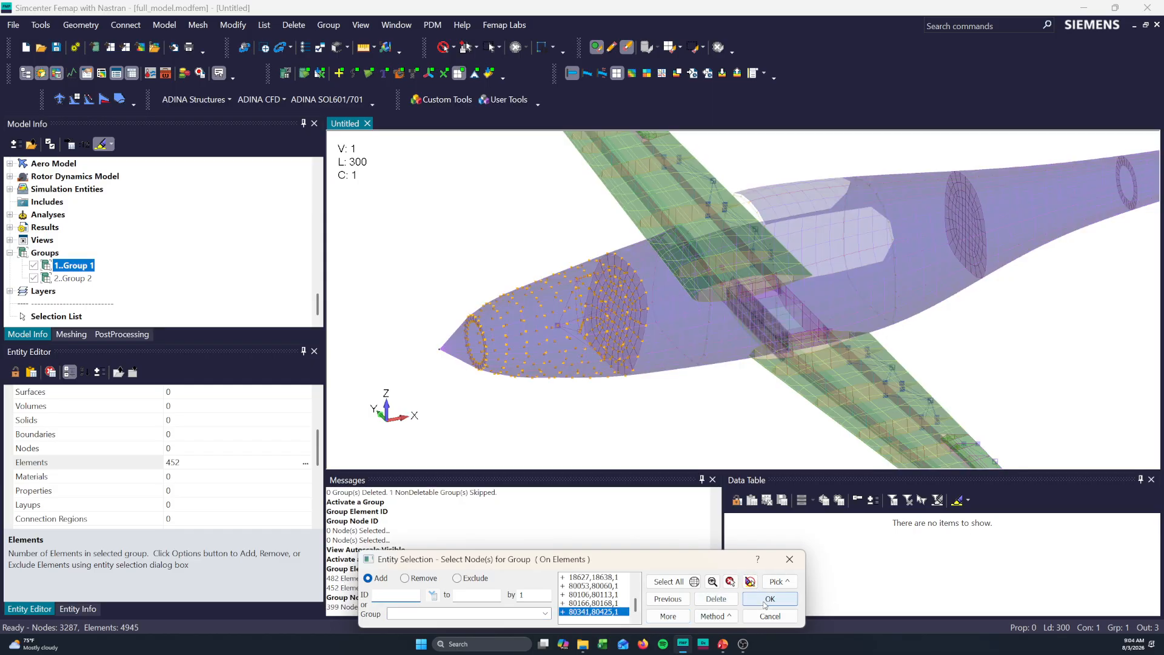
pyautogui.click(769, 599)
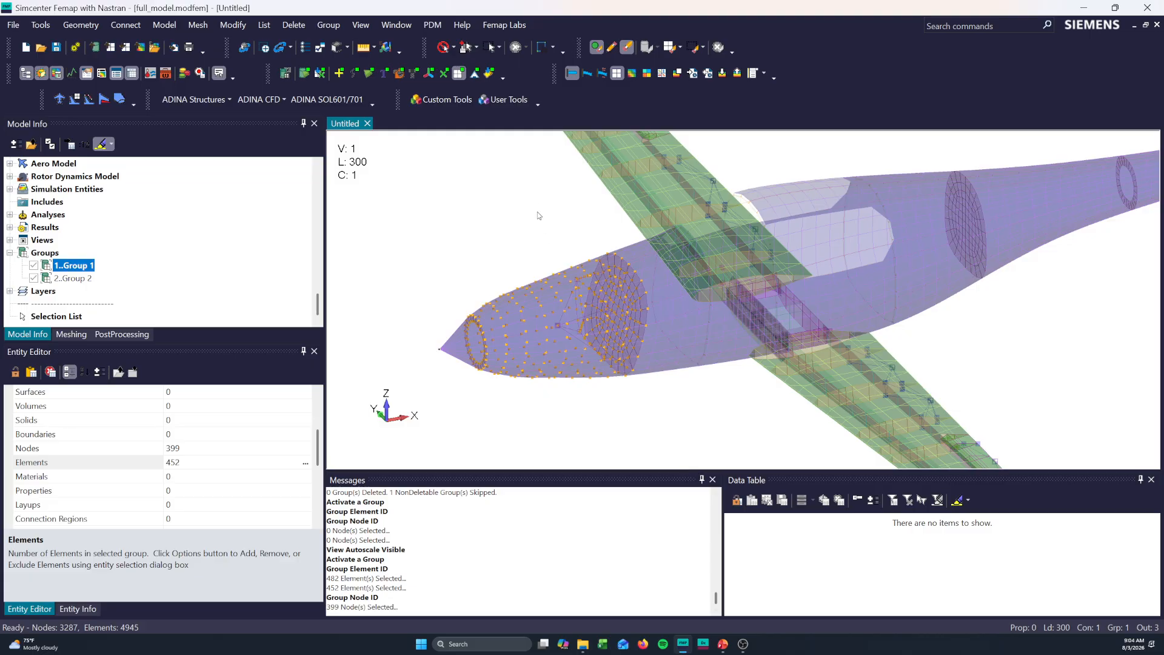
pyautogui.keyDown('ctrl'); pyautogui.moveTo(587, 315); pyautogui.dragTo(561, 317, button='middle'); pyautogui.keyUp('ctrl')
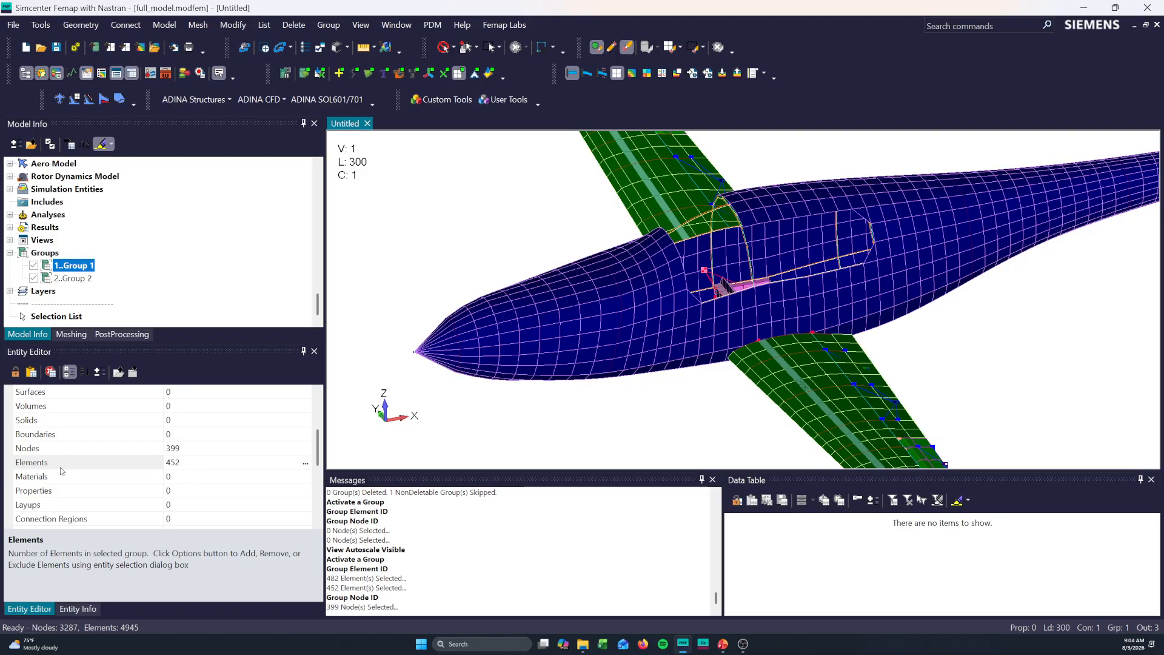
# - Create a new group with ID 3 titled "Group 3 - Nose Cone" and activate it
pyautogui.click(37, 253)
pyautogui.rightClick(36, 253)
pyautogui.click(51, 258)
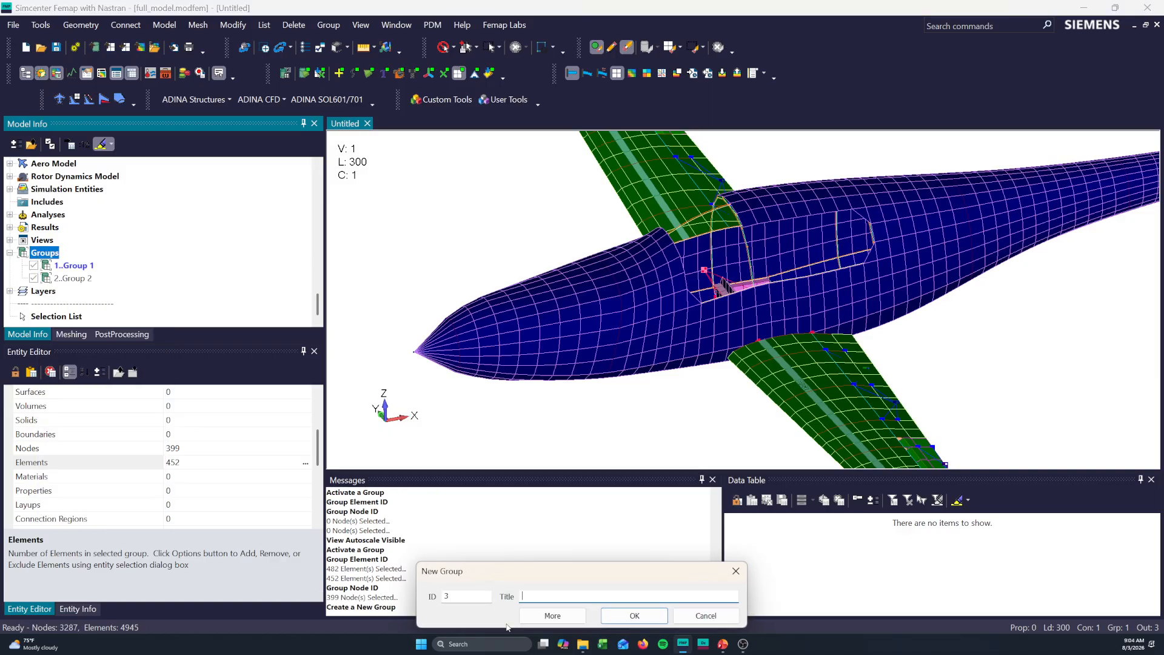
pyautogui.write('gR')
pyautogui.click(635, 615)
pyautogui.doubleClick(101, 291)
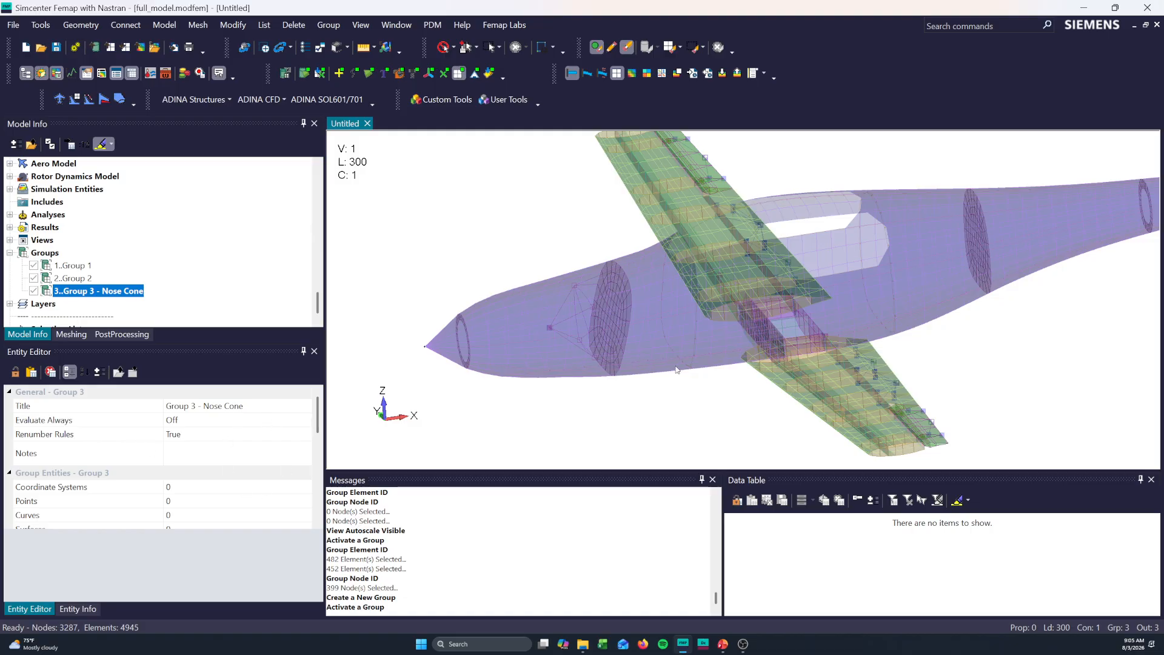
# - Edit the Elements entry of Group 3 - Nose Cone and polygon-pick the fuselage nose elements to add
pyautogui.moveTo(679, 372); pyautogui.dragTo(649, 372, button='middle')
pyautogui.click(87, 279)
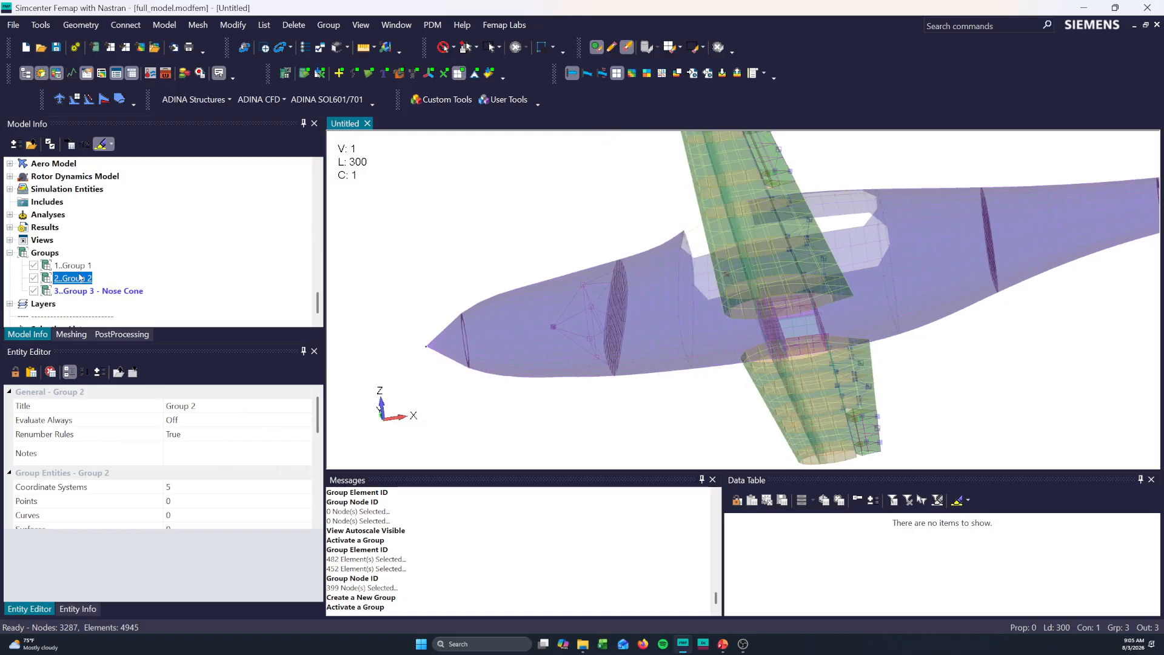
pyautogui.click(91, 293)
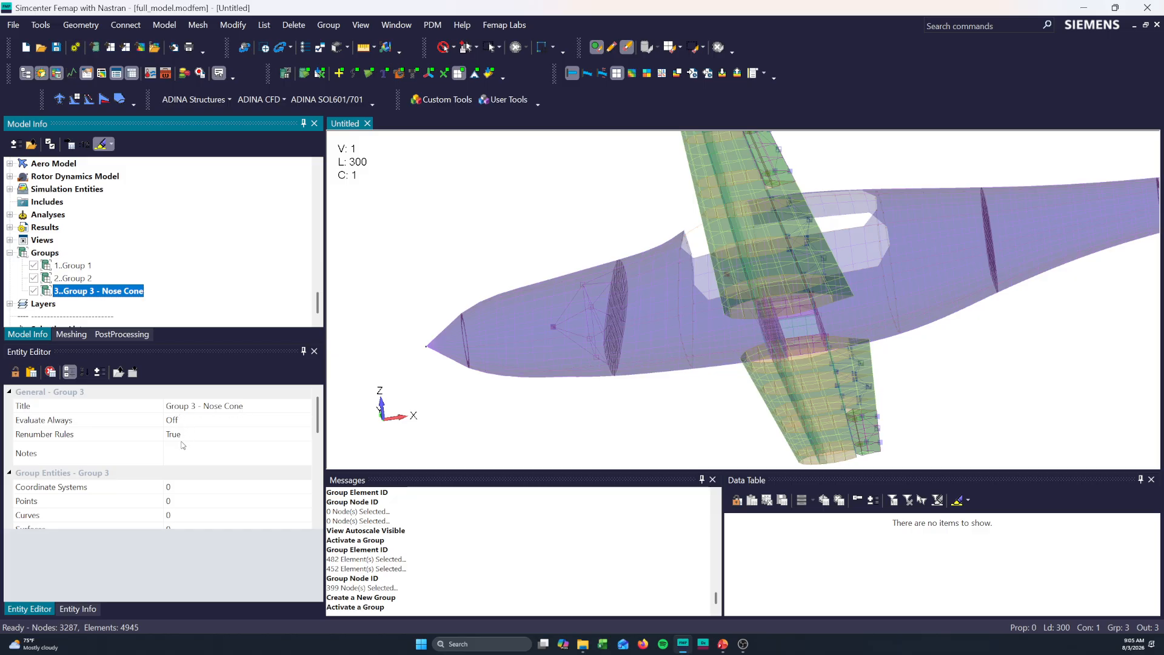
pyautogui.scroll(-1, 183, 446)
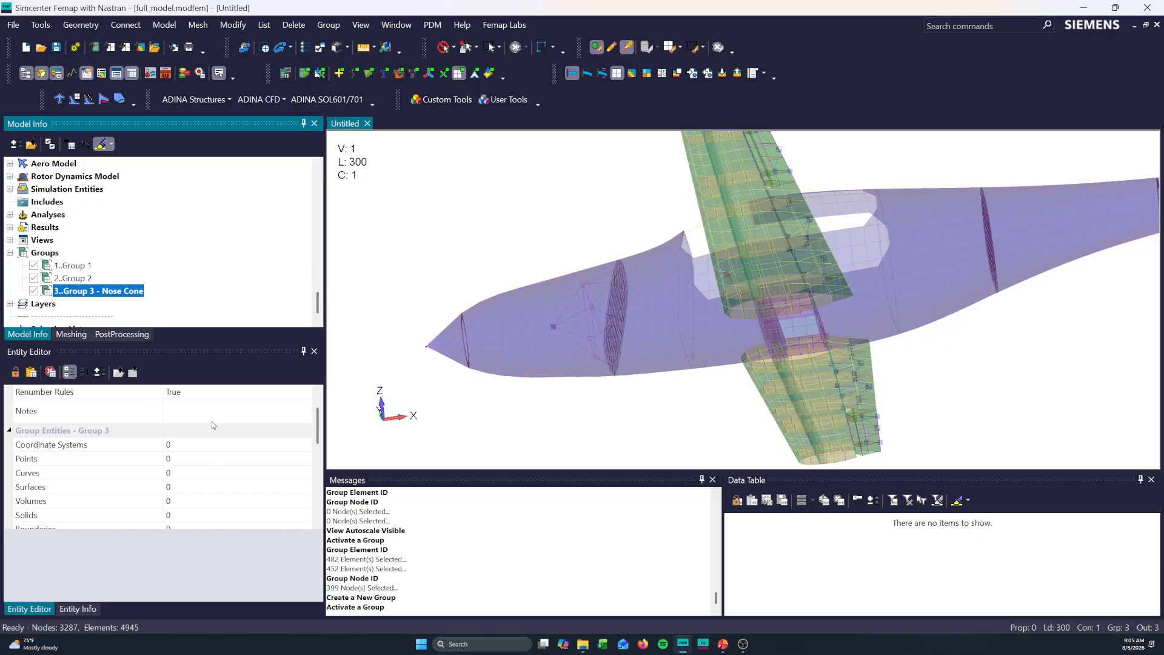
pyautogui.scroll(-1, 212, 421)
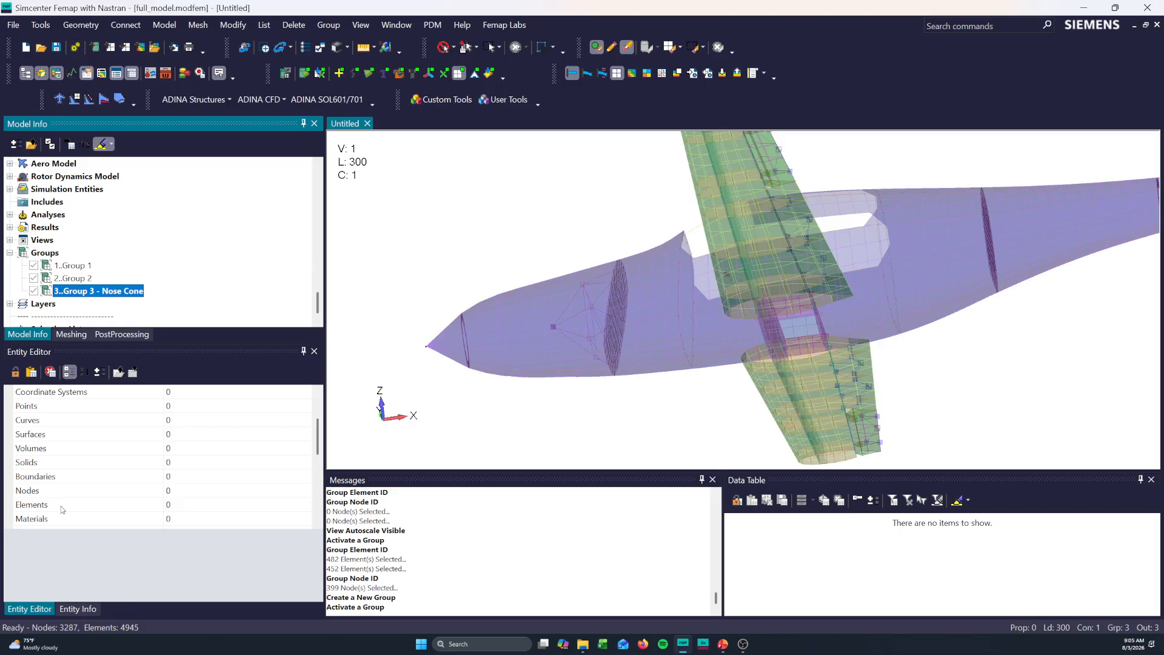
pyautogui.click(224, 510)
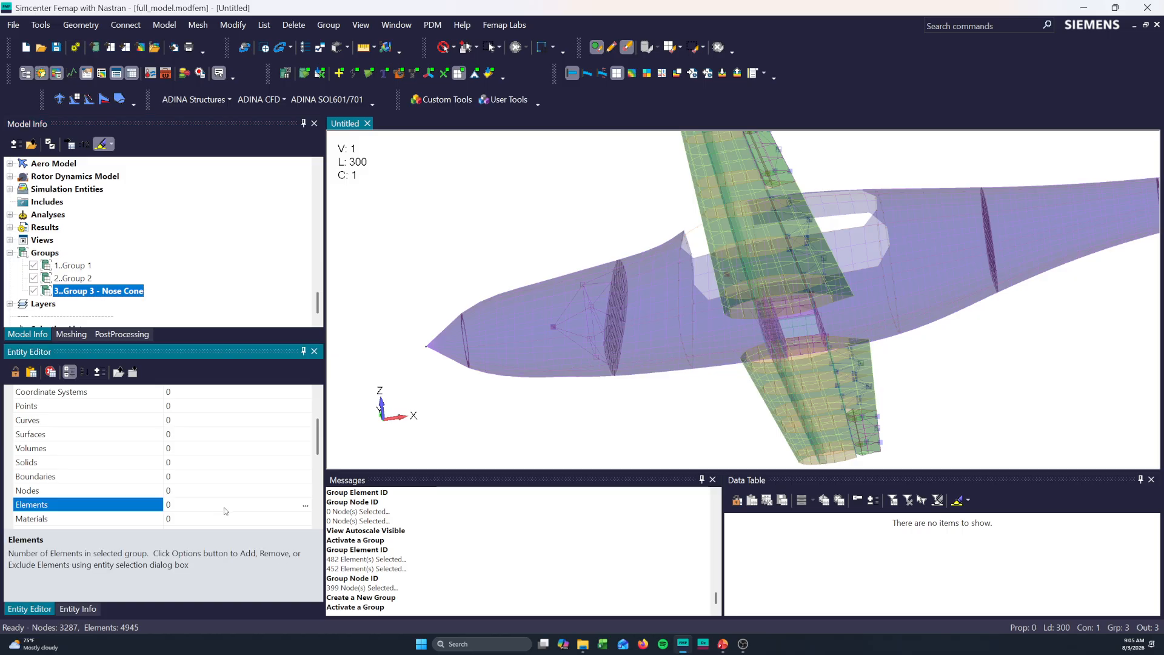
pyautogui.click(306, 510)
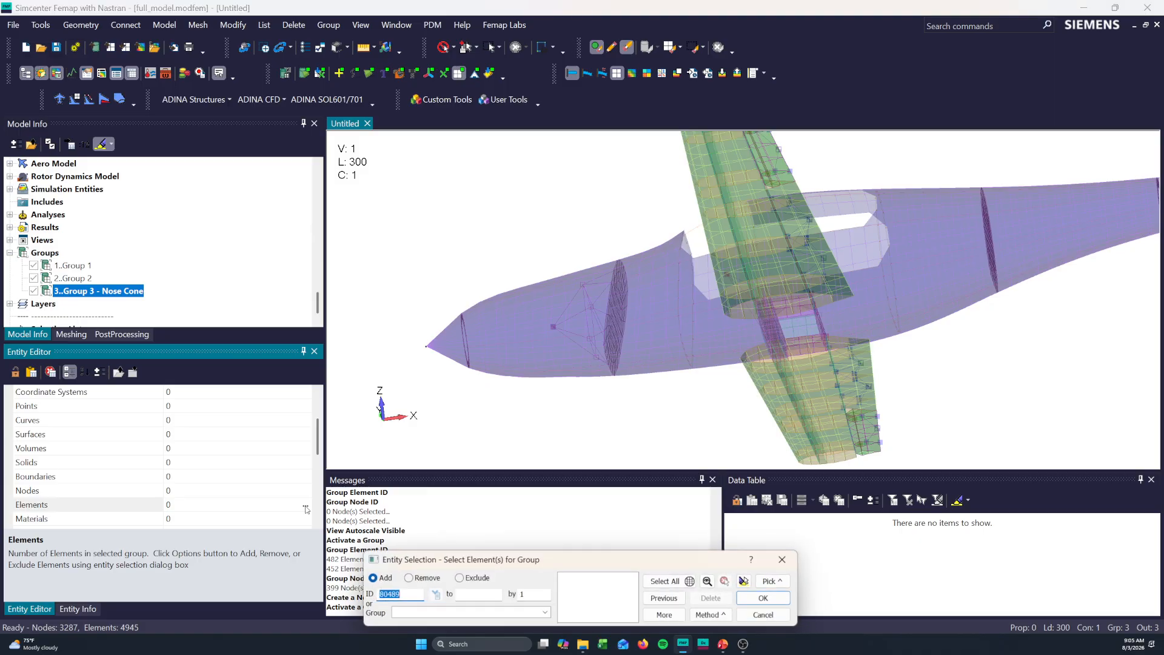
pyautogui.moveTo(550, 359); pyautogui.dragTo(556, 340, button='middle')
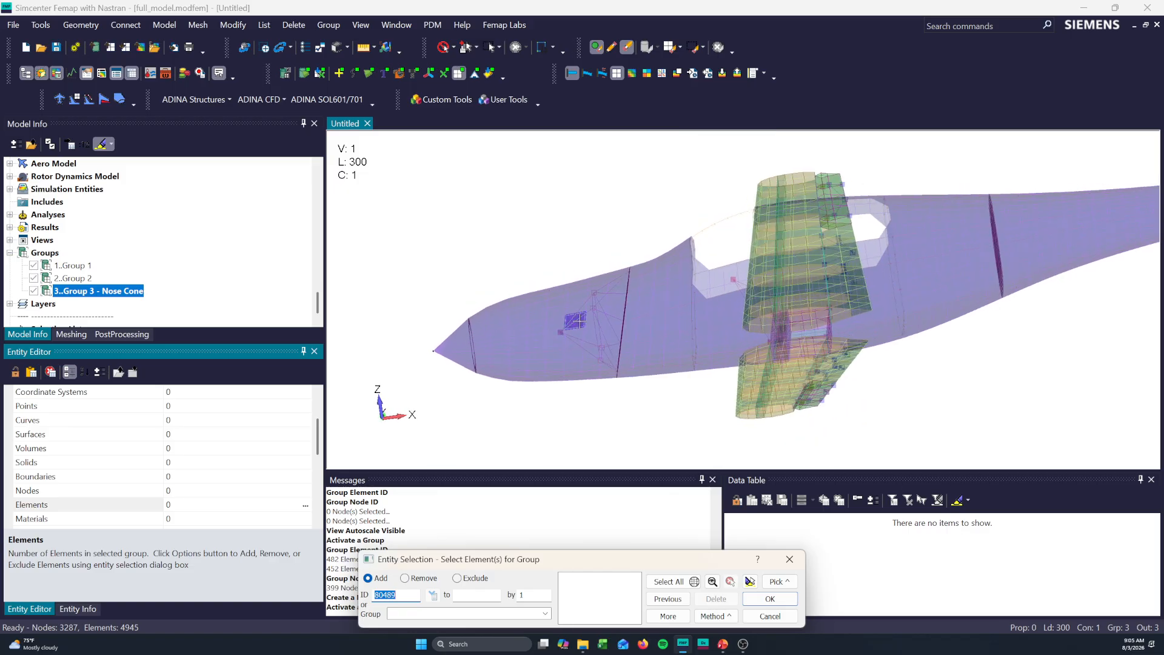
pyautogui.keyDown('ctrl'); pyautogui.keyDown('shift'); pyautogui.click(641, 215); pyautogui.keyUp('shift'); pyautogui.keyUp('ctrl')
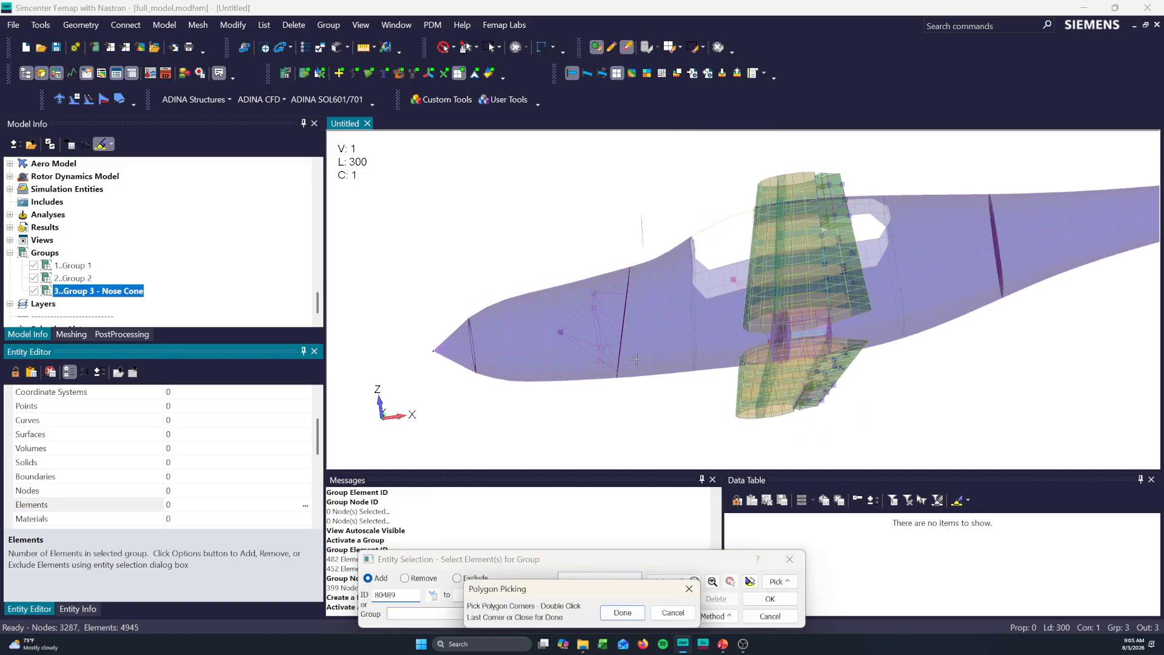
pyautogui.click(620, 426)
pyautogui.click(485, 422)
pyautogui.doubleClick(390, 272)
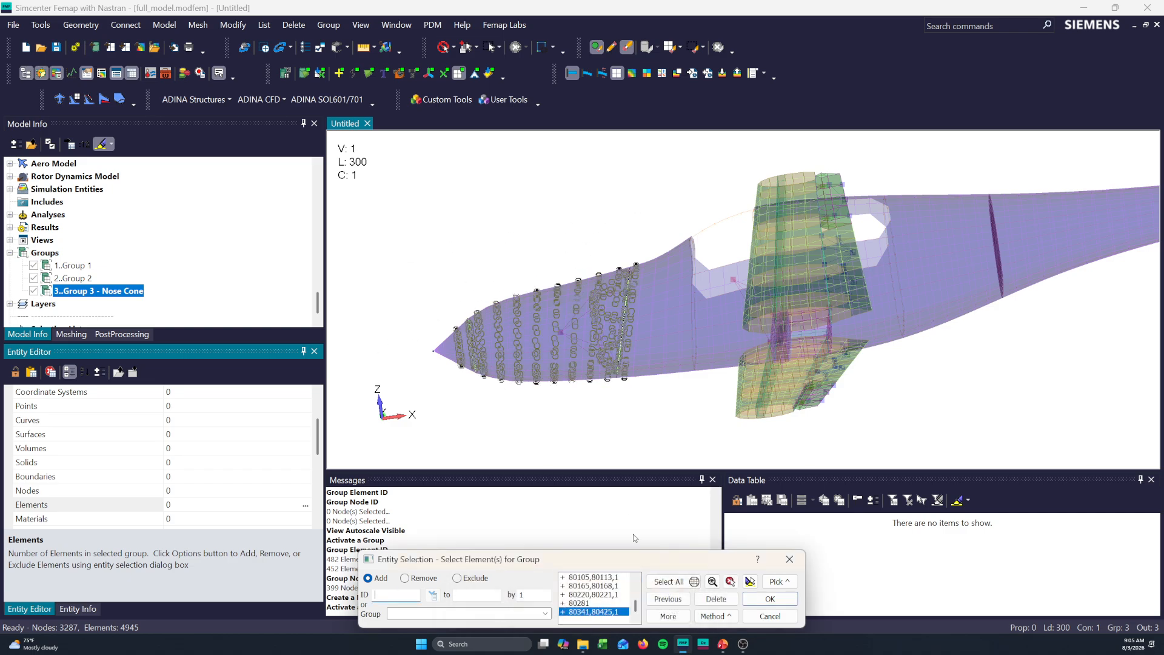
# - Remove the strip of skin elements behind the forward bulkhead with a polygon, highlight the selection, and add the remaining elements to Group 3 - Nose Cone
pyautogui.click(404, 577)
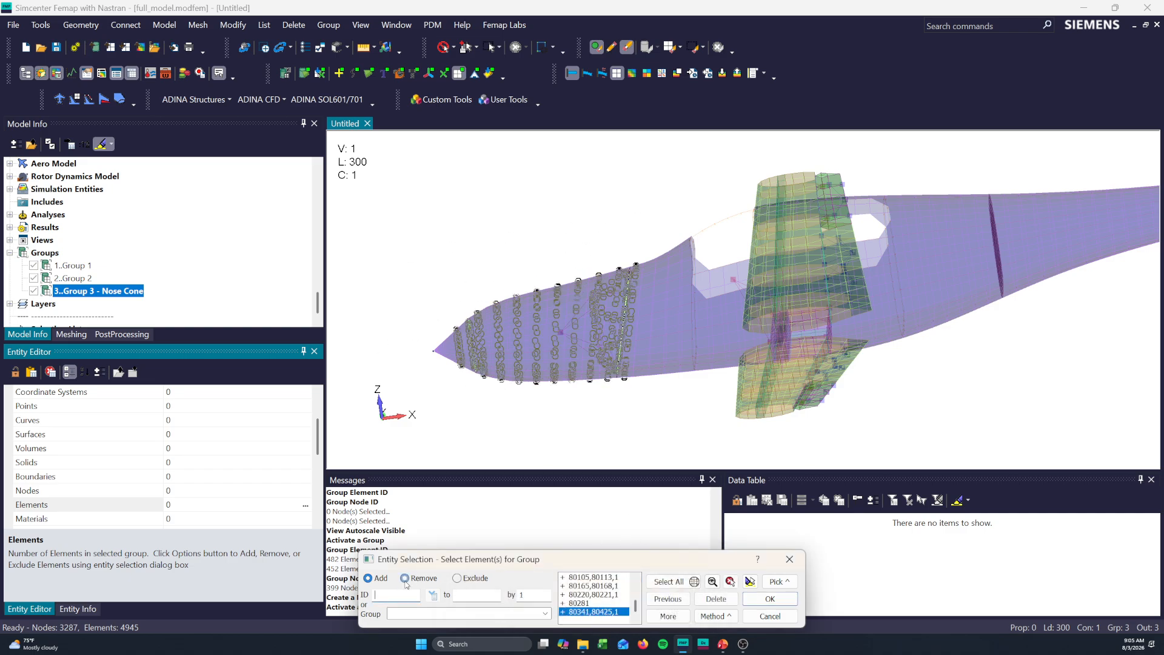
pyautogui.keyDown('ctrl'); pyautogui.keyDown('shift'); pyautogui.click(639, 244); pyautogui.keyUp('shift'); pyautogui.keyUp('ctrl')
pyautogui.click(620, 409)
pyautogui.click(681, 417)
pyautogui.doubleClick(702, 277)
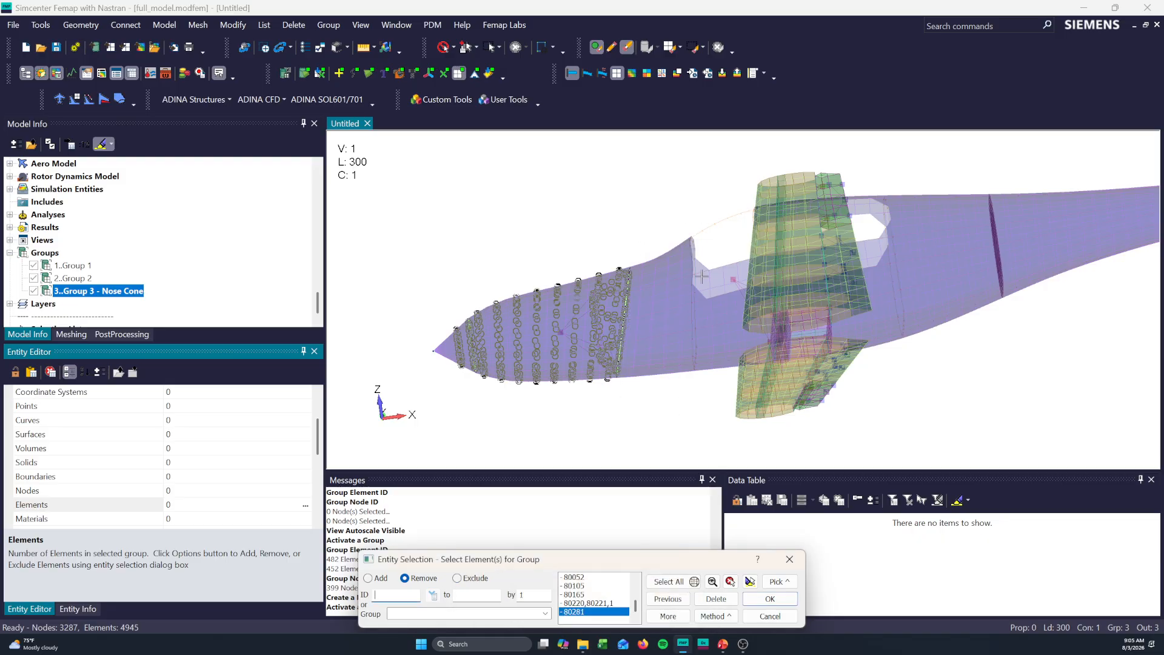
pyautogui.click(749, 582)
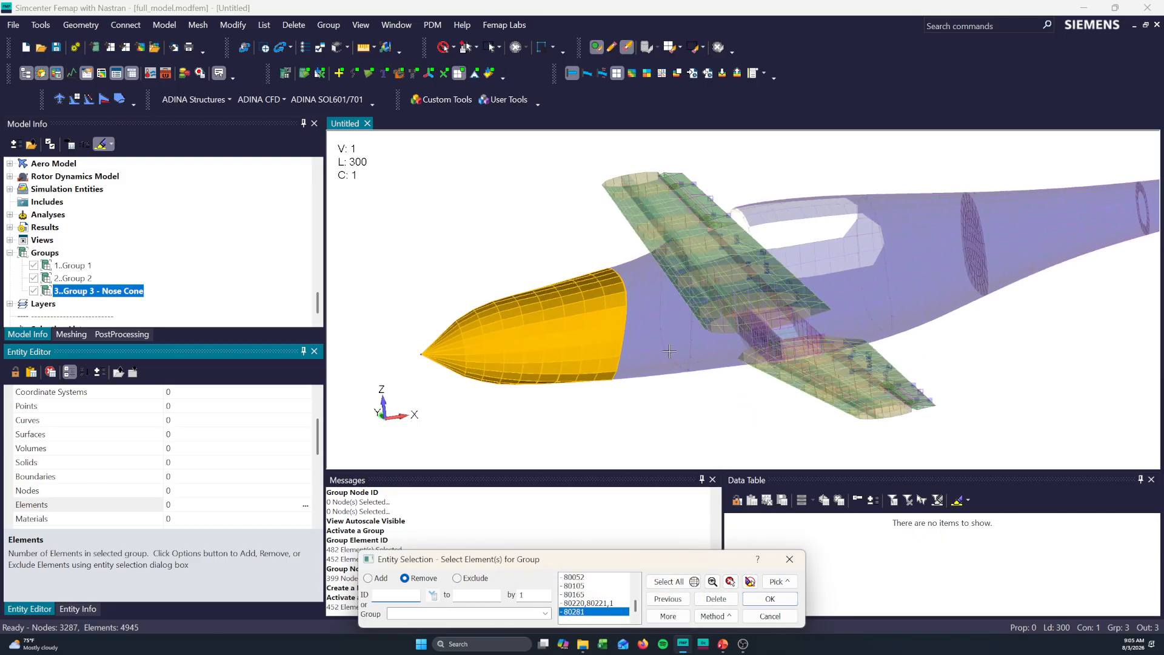
pyautogui.click(770, 599)
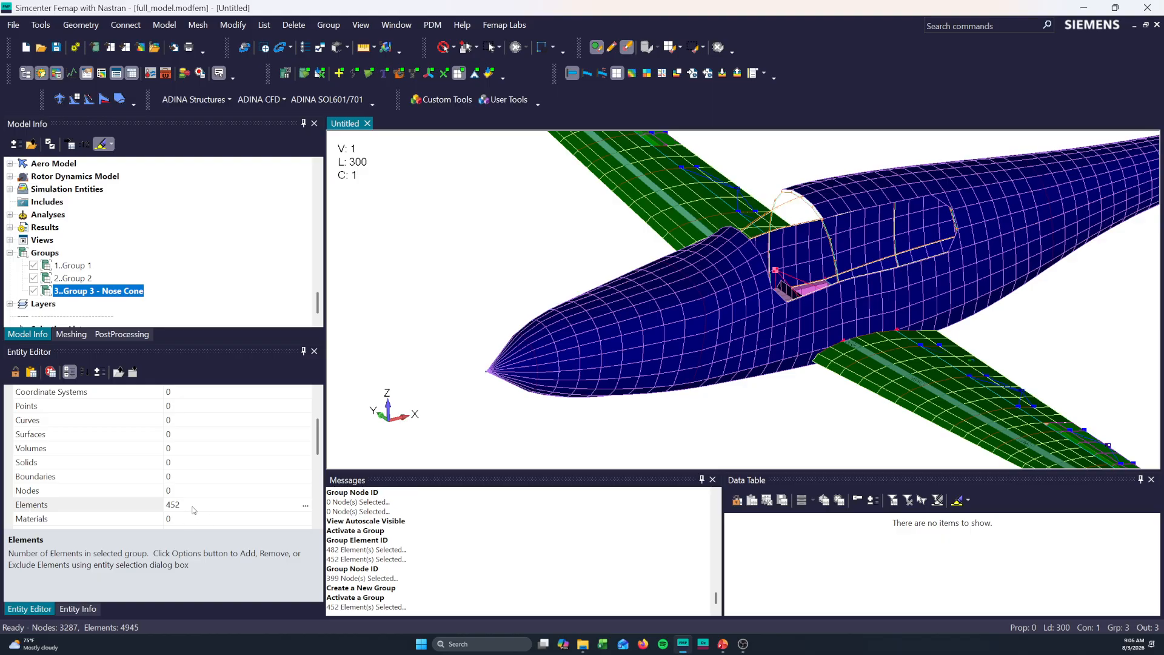
# - Add the related entities to Group 3 - Nose Cone and review its entity entries from coordinate systems through loads
pyautogui.rightClick(127, 297)
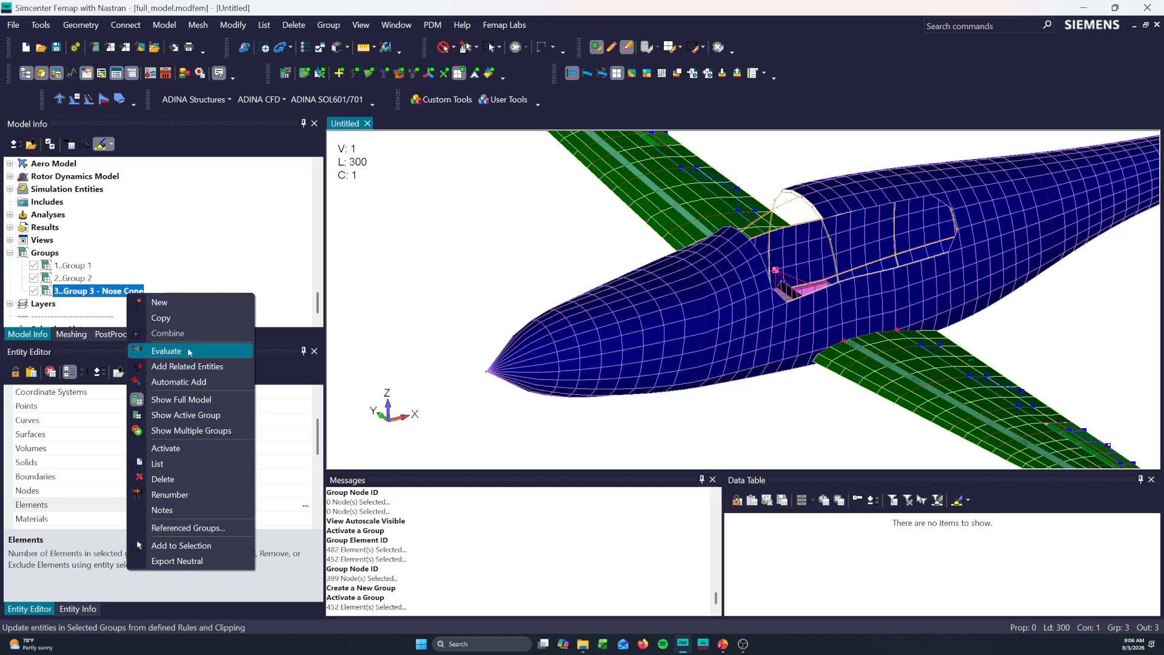
pyautogui.click(190, 366)
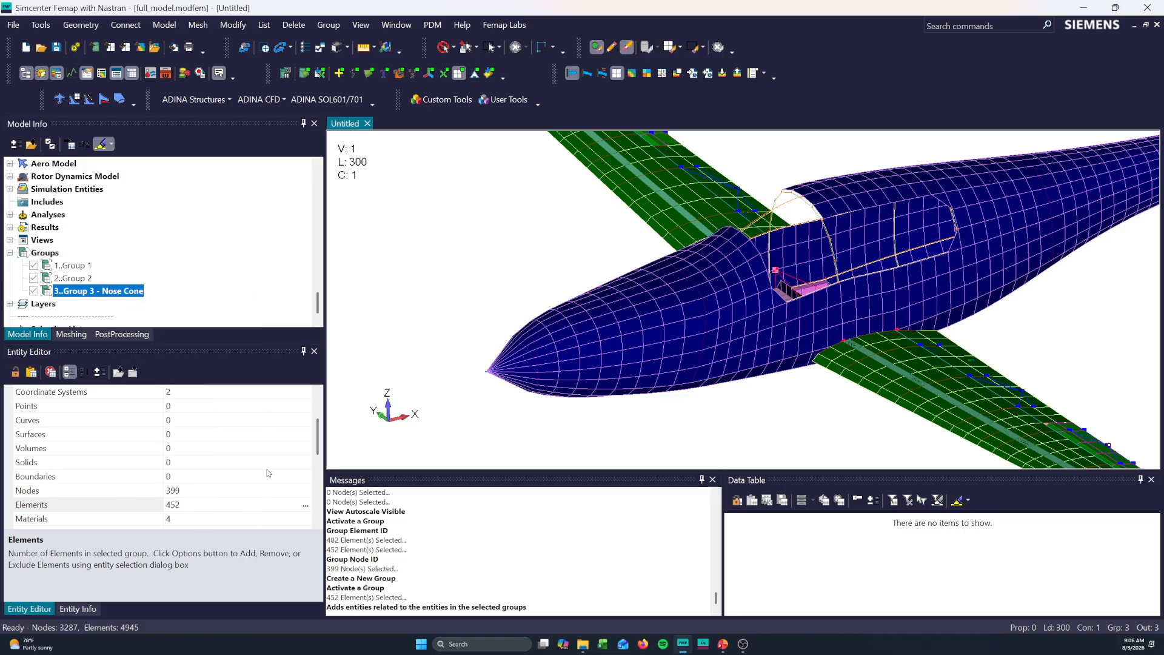
pyautogui.scroll(1, 316, 439)
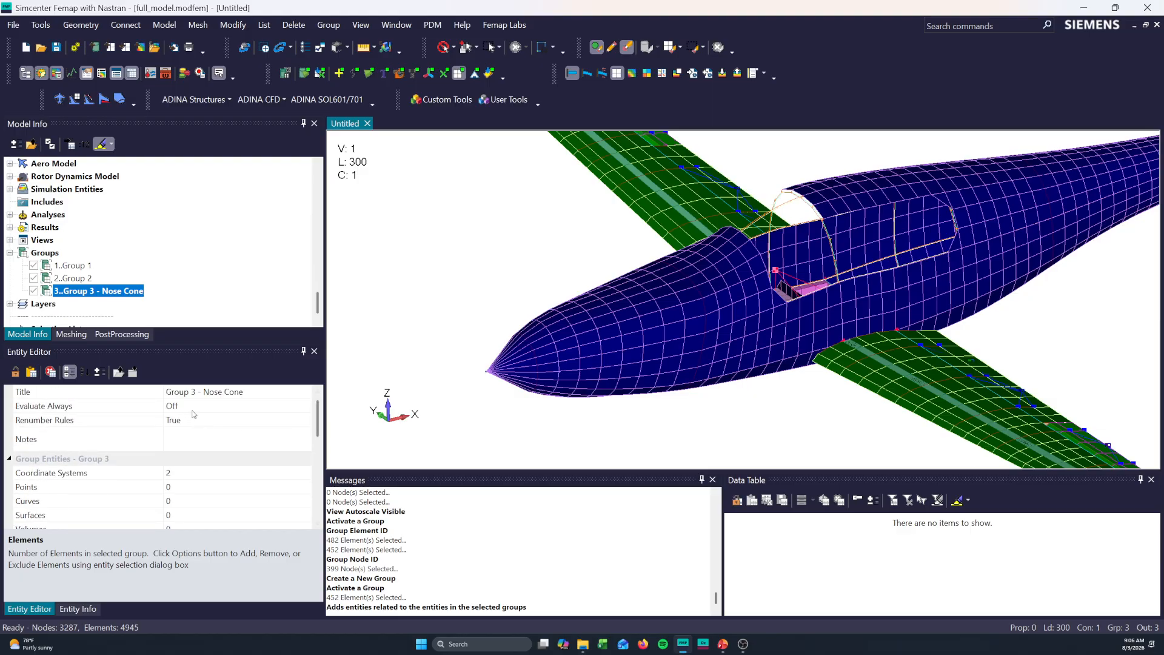
pyautogui.scroll(-1, 191, 419)
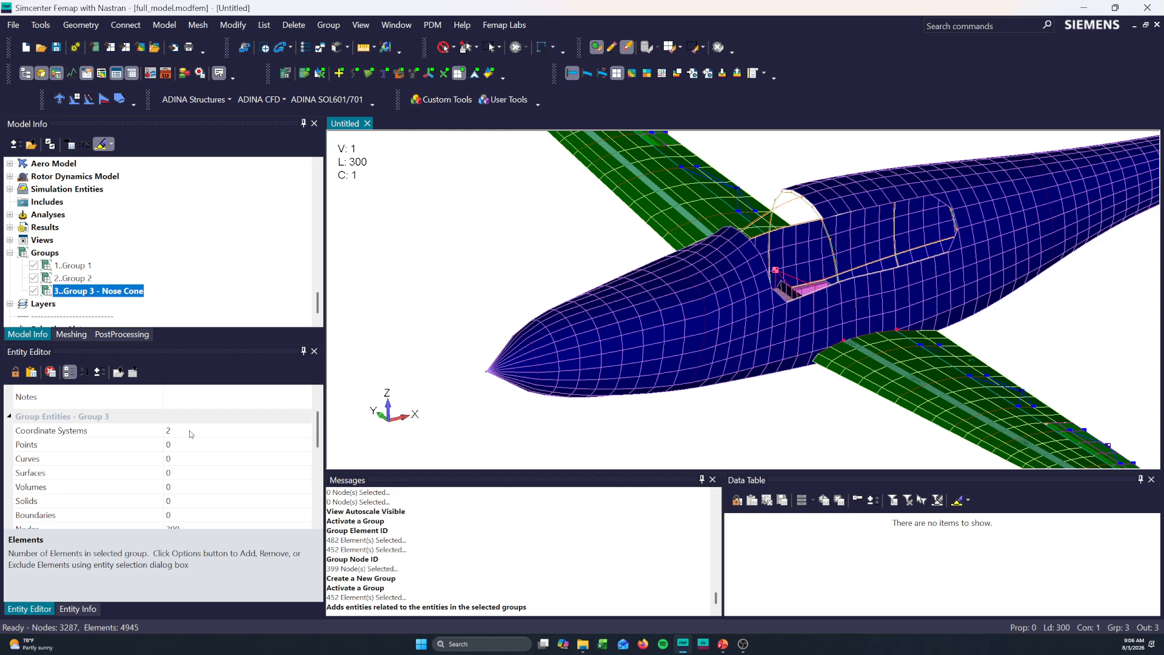
pyautogui.click(189, 429)
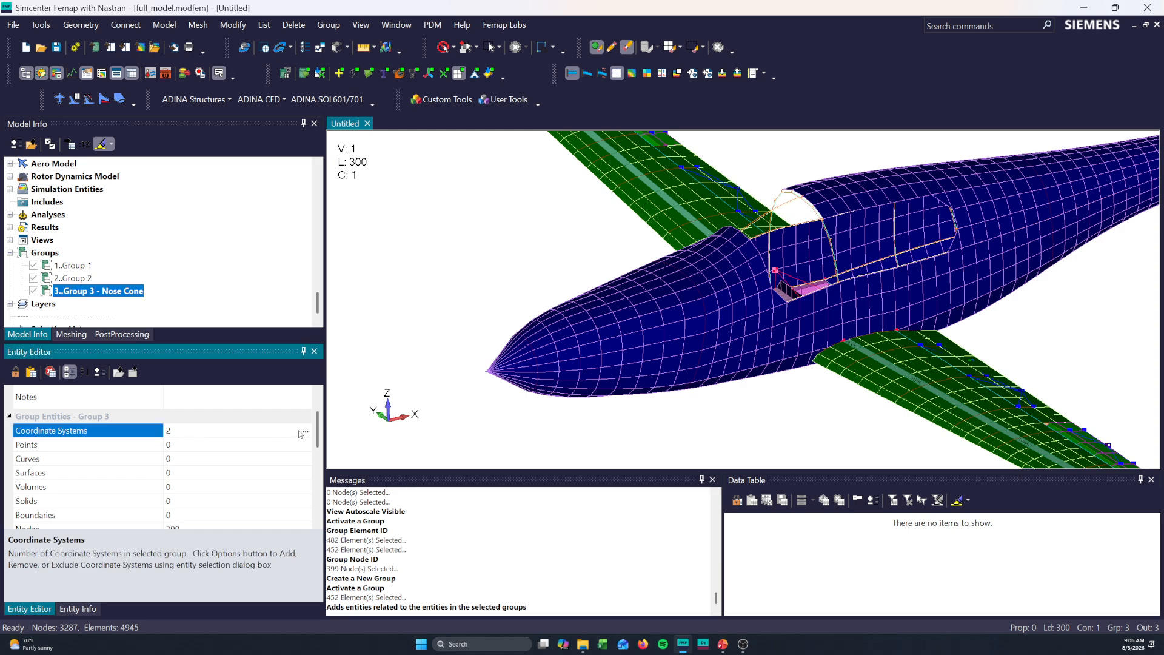
pyautogui.scroll(-2, 255, 441)
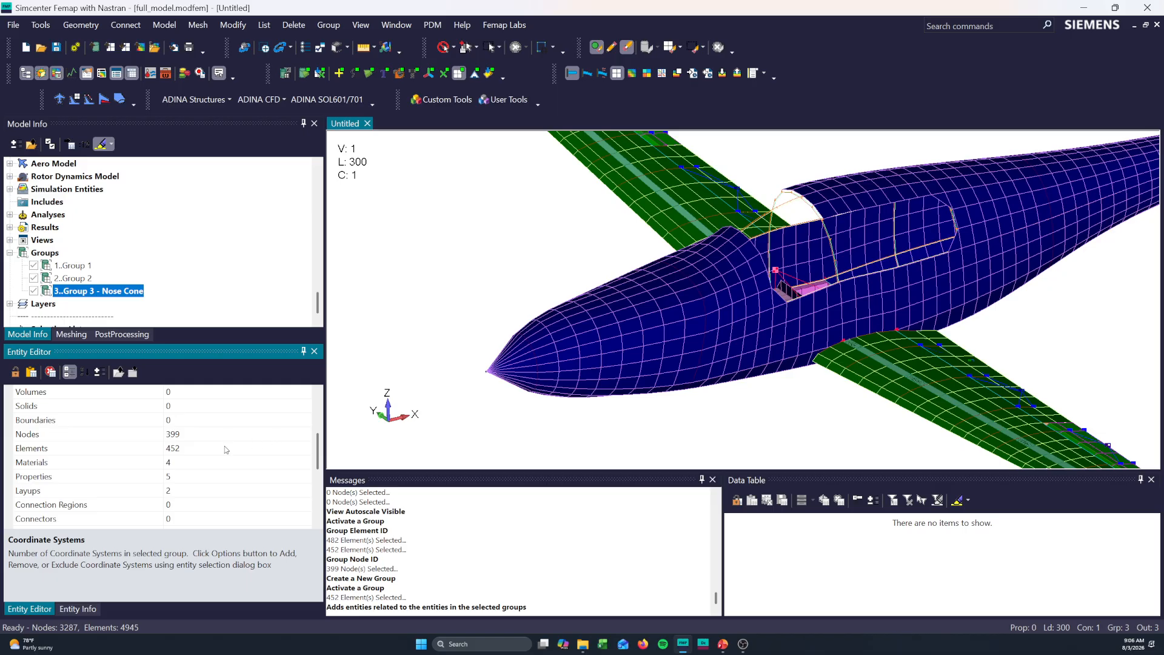
pyautogui.scroll(-2, 246, 436)
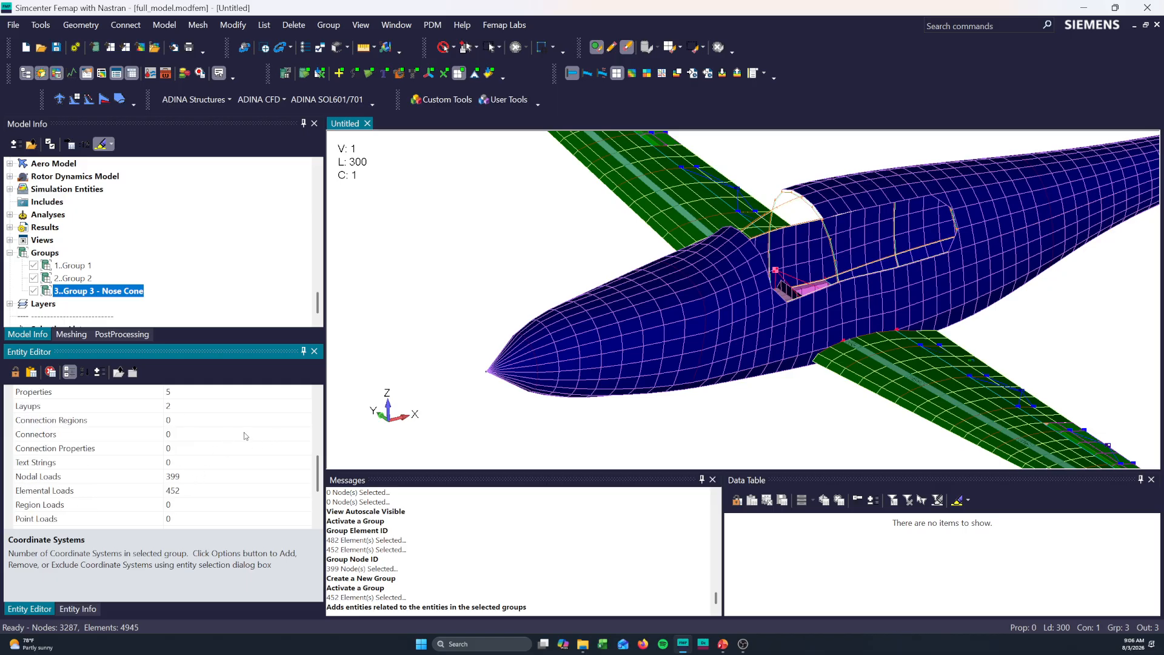
pyautogui.scroll(2, 226, 476)
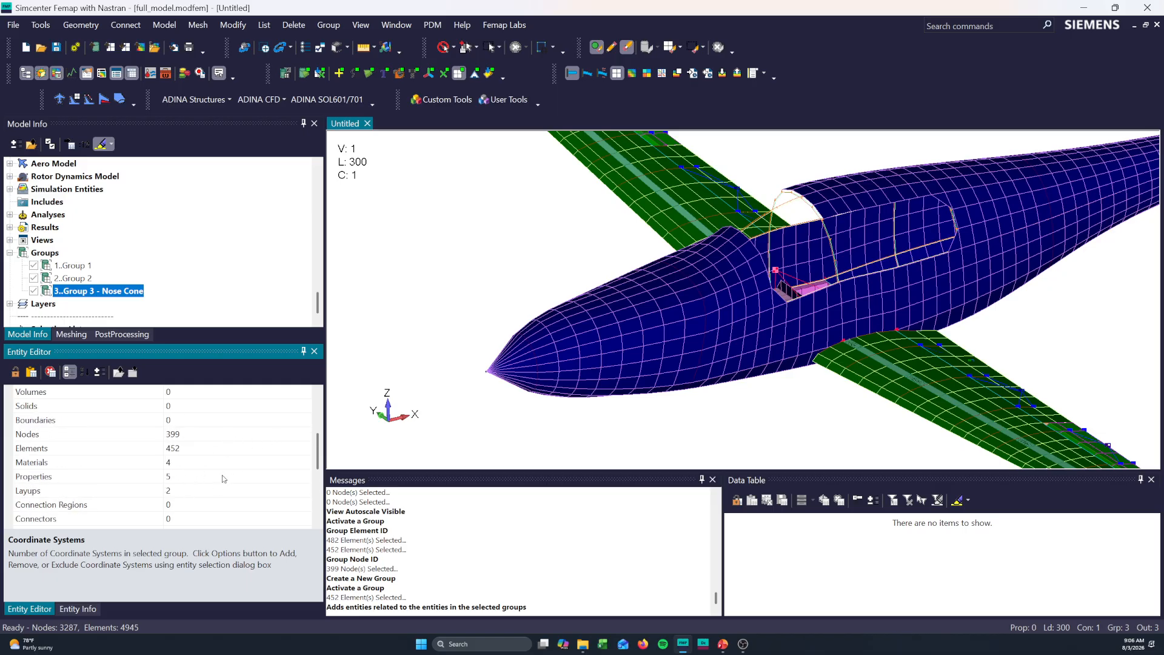
# - Activate Group 3 - Nose Cone and highlight its selected element IDs in the model, leaving the selection unchanged
pyautogui.doubleClick(88, 291)
pyautogui.moveTo(390, 365); pyautogui.dragTo(391, 362, button='middle')
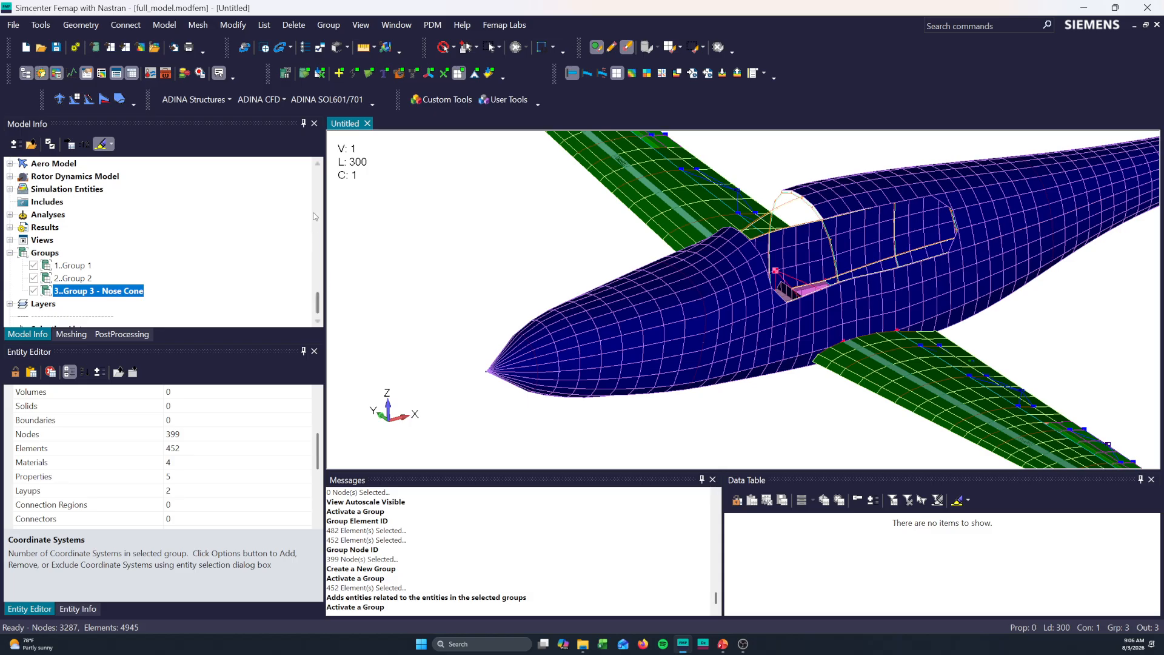
pyautogui.click(333, 26)
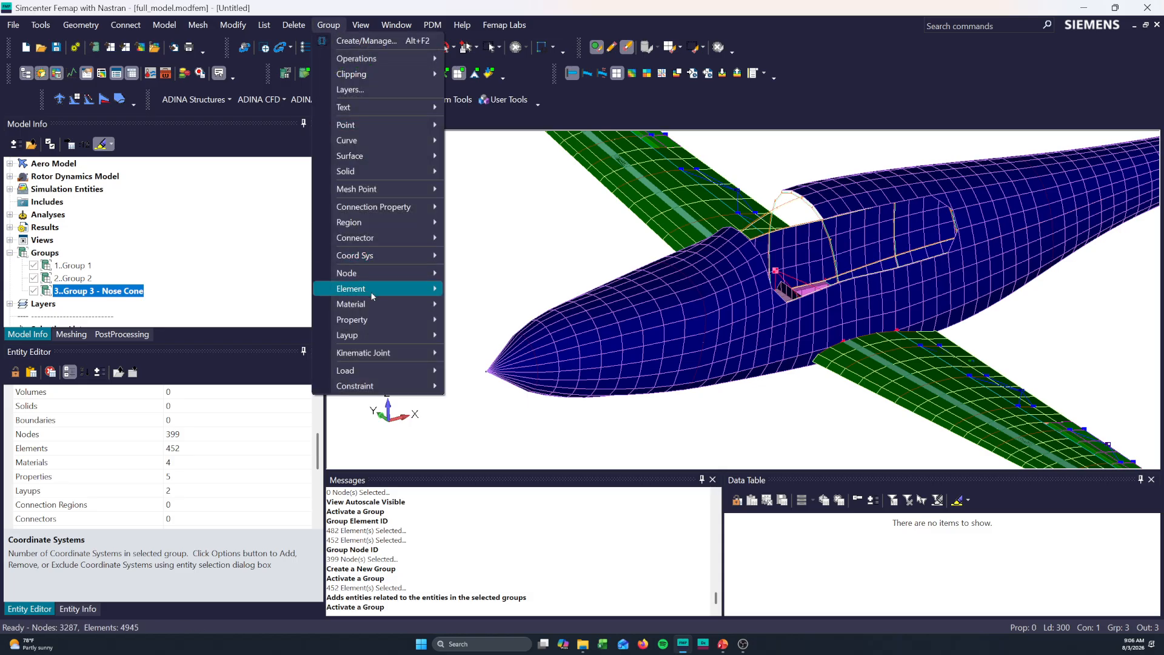
pyautogui.moveTo(429, 290)
pyautogui.click(470, 289)
pyautogui.click(750, 583)
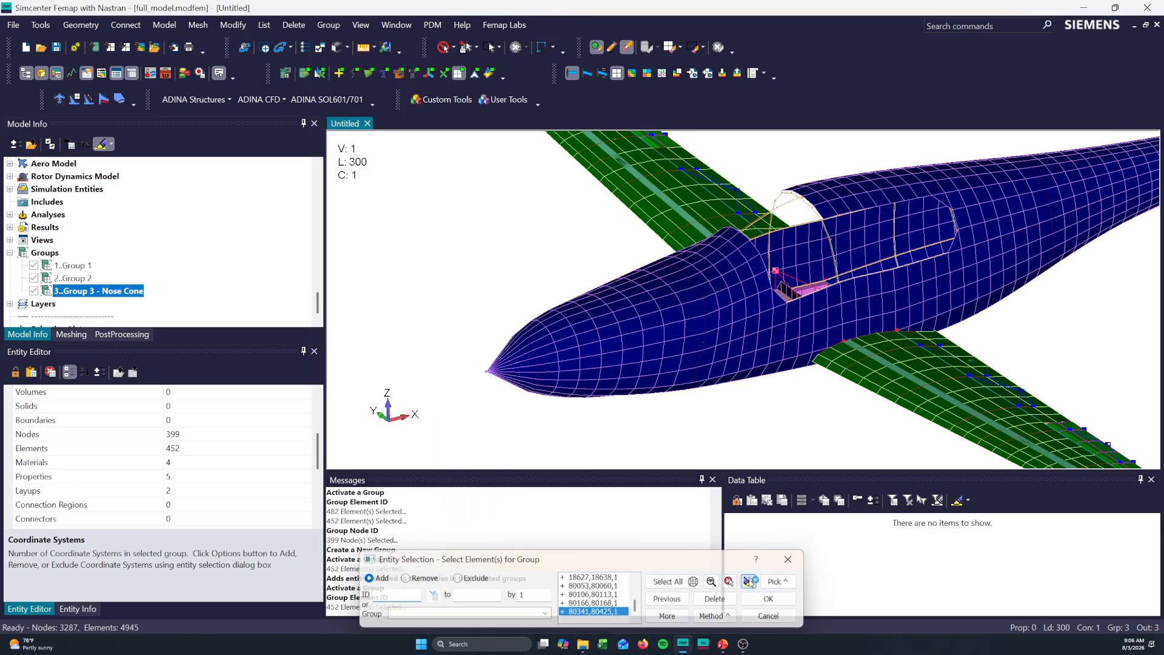
pyautogui.click(770, 617)
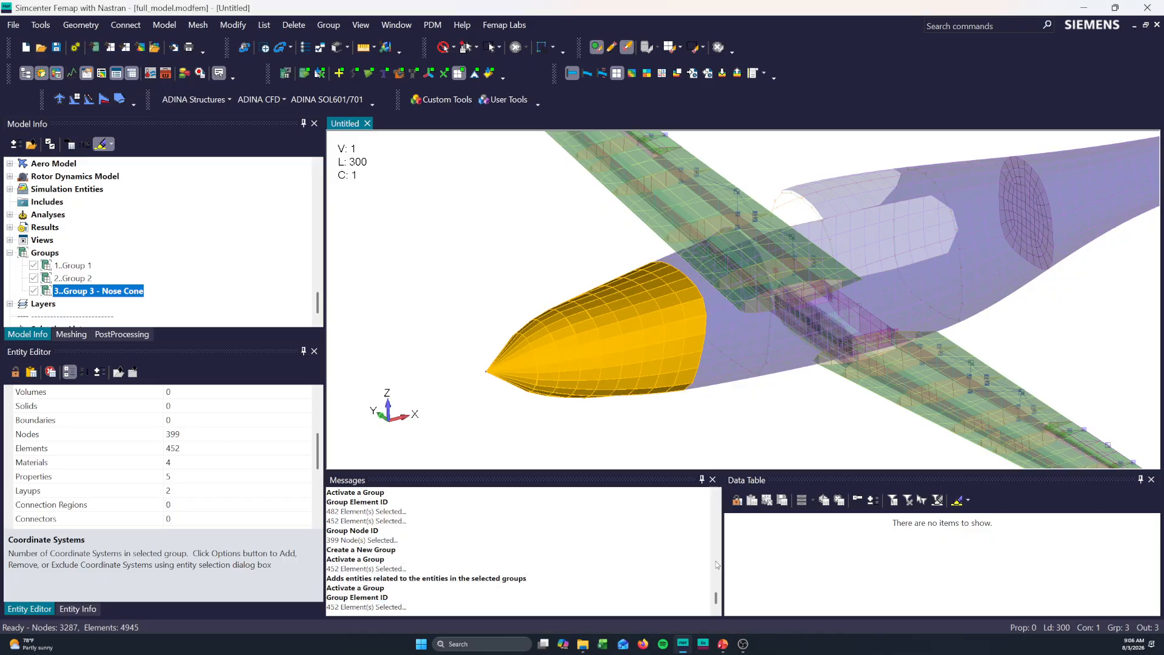
# - Inspect the active group's selected material IDs and close the selection without changes
pyautogui.click(328, 25)
pyautogui.moveTo(360, 290)
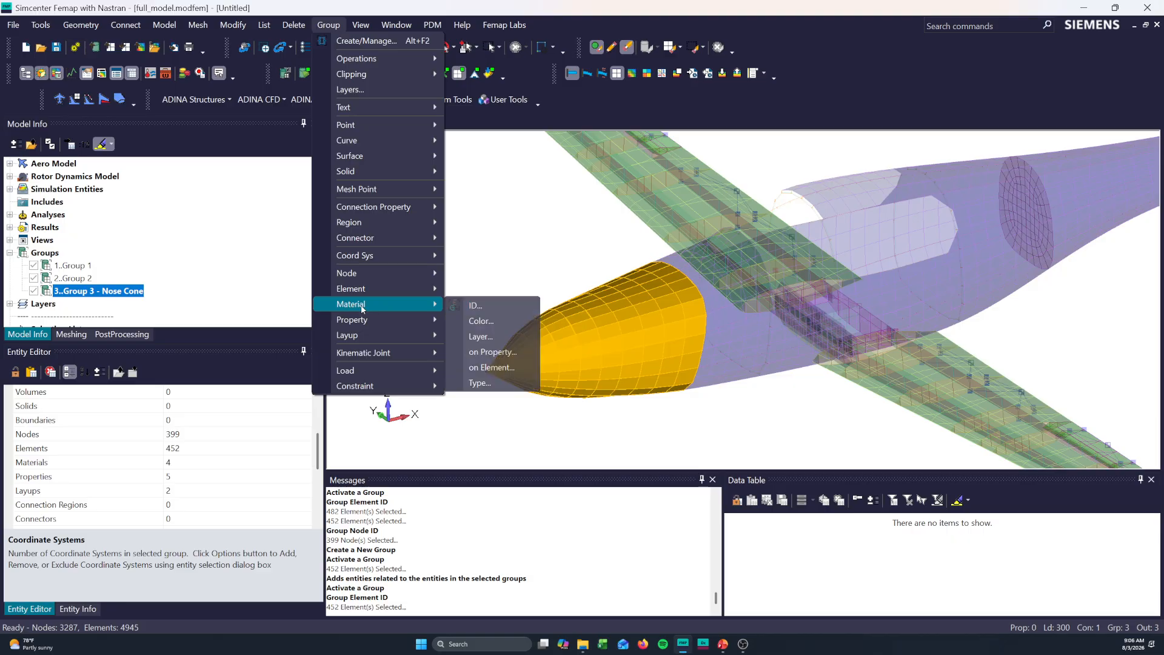
pyautogui.click(485, 305)
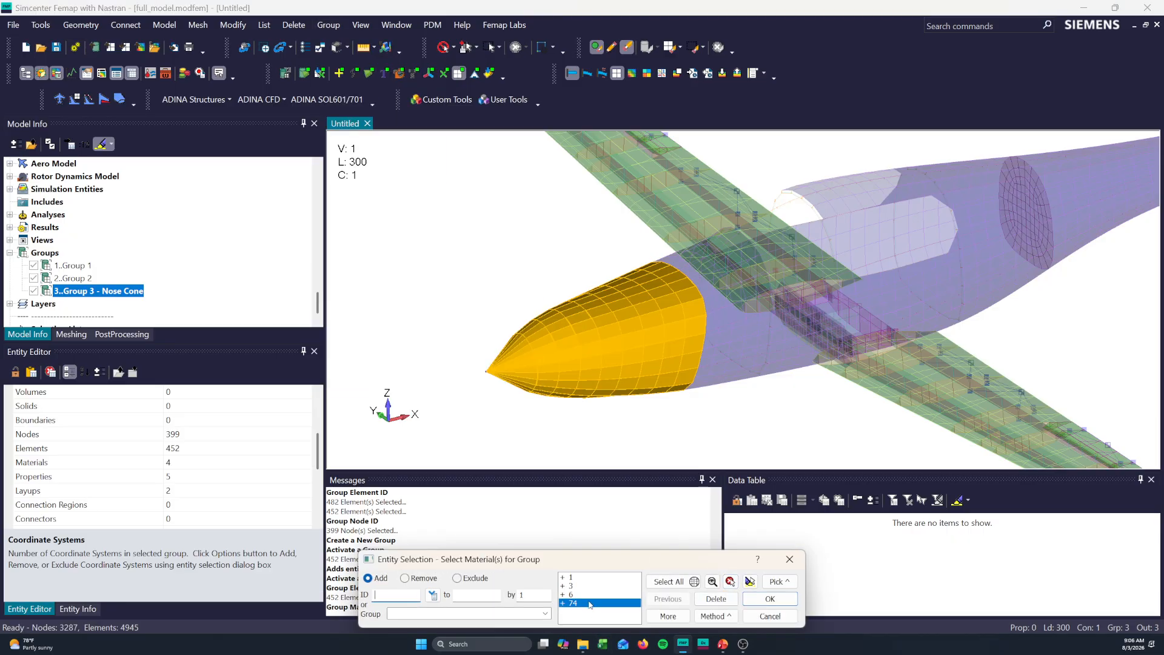
pyautogui.click(769, 616)
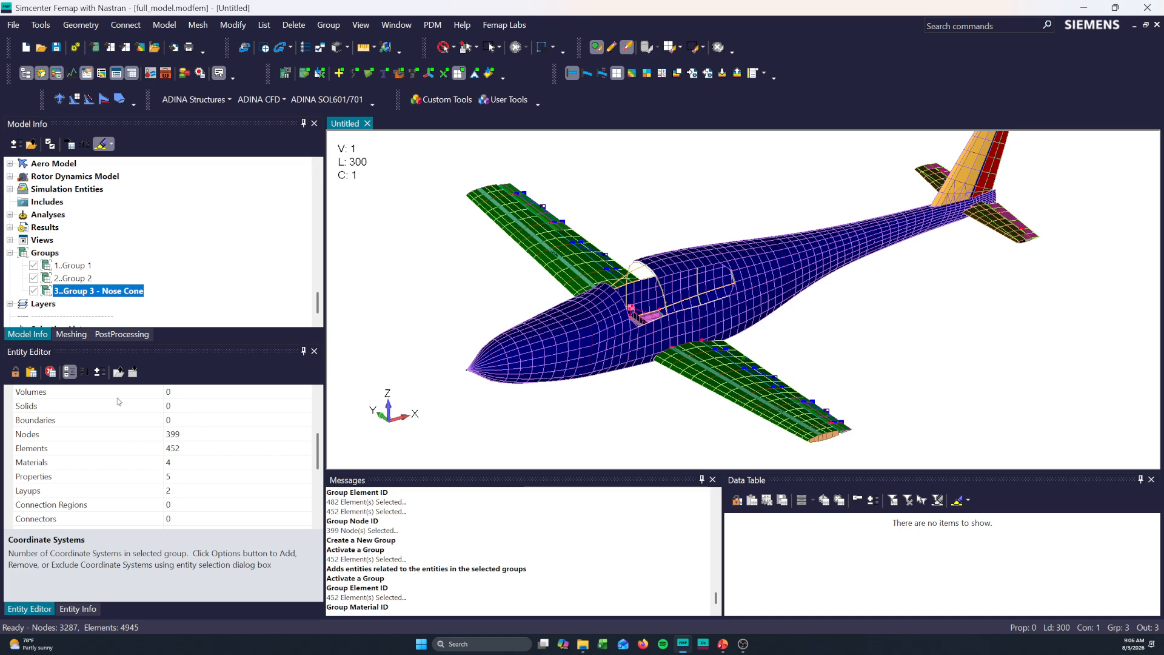
# - Compare Group 1, Group 2 and Group 3 - Nose Cone by highlighting each group in the model in turn
pyautogui.click(73, 280)
pyautogui.click(76, 292)
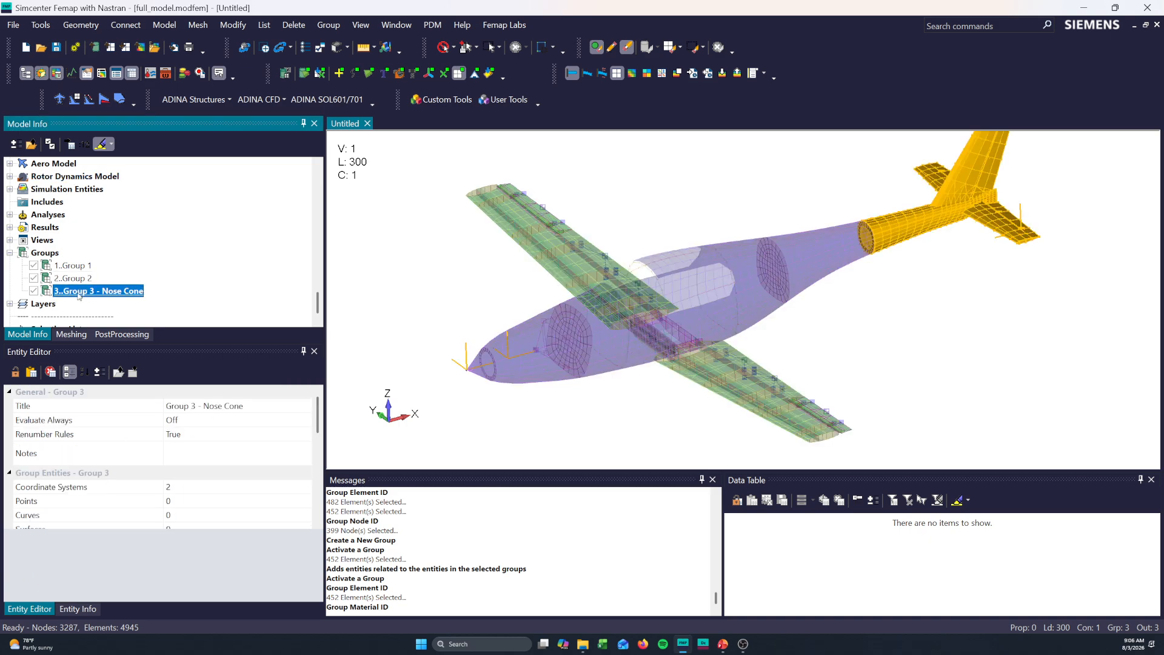
pyautogui.click(77, 268)
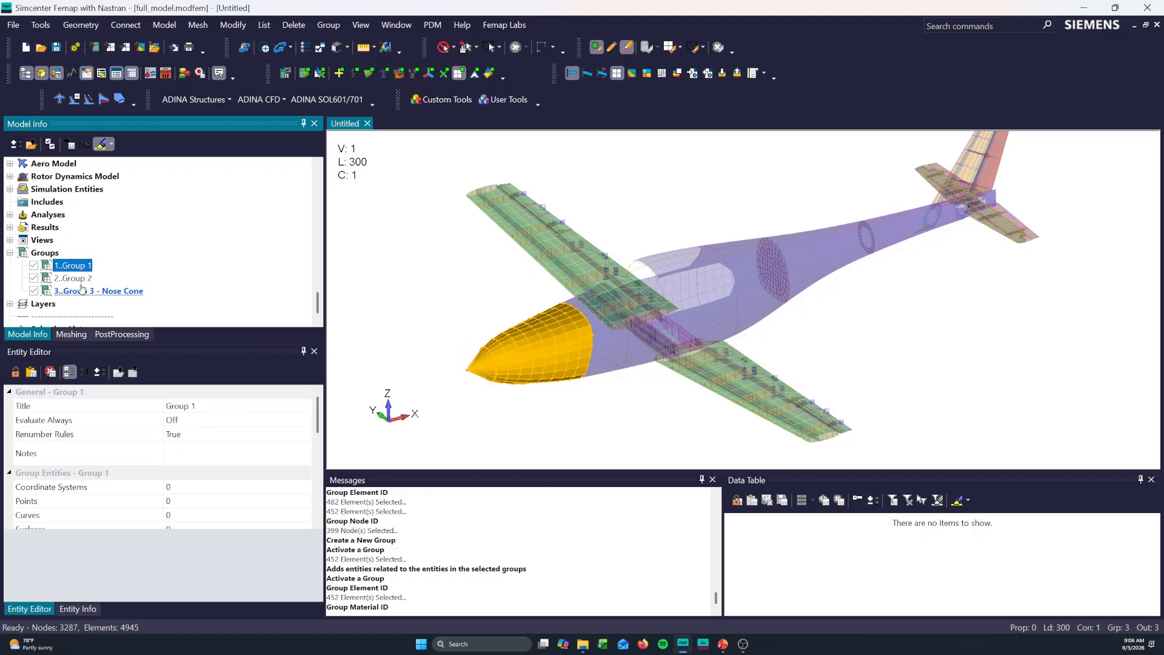
pyautogui.click(81, 288)
pyautogui.click(77, 279)
pyautogui.click(77, 291)
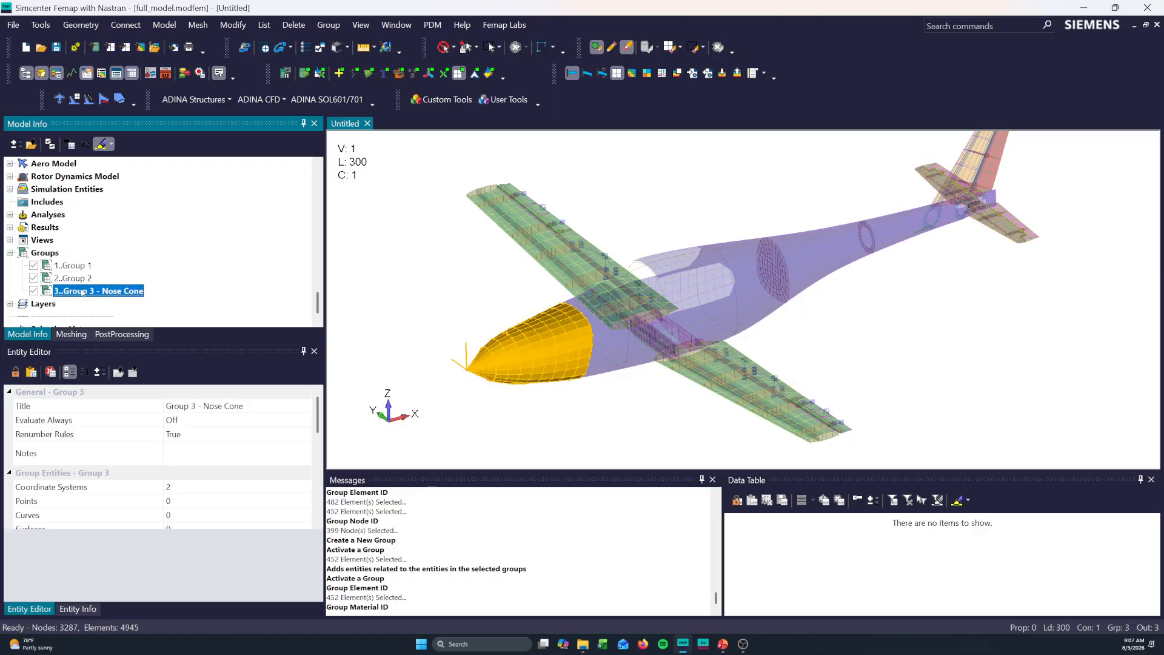
pyautogui.click(78, 280)
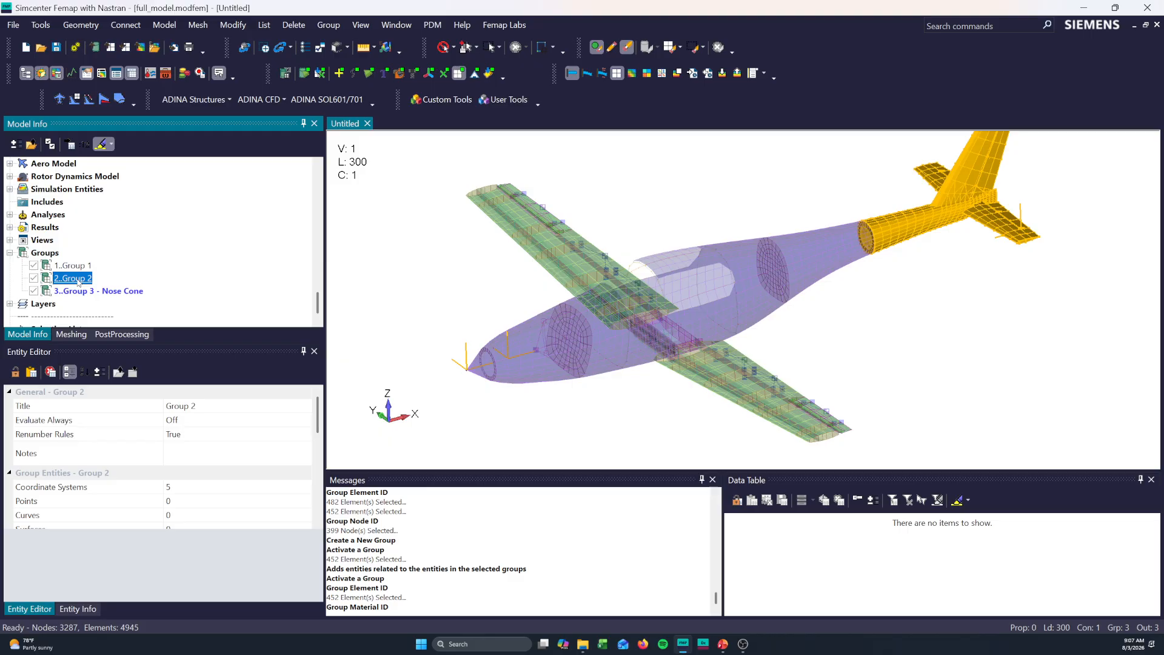
pyautogui.click(78, 267)
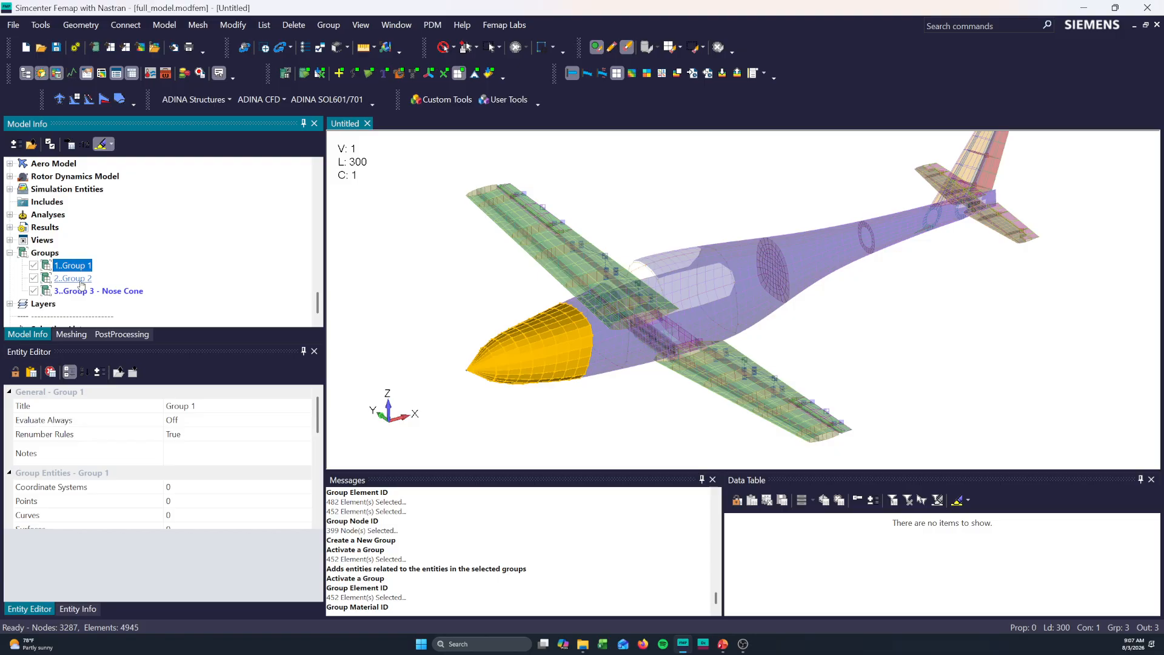
pyautogui.click(80, 281)
pyautogui.click(86, 292)
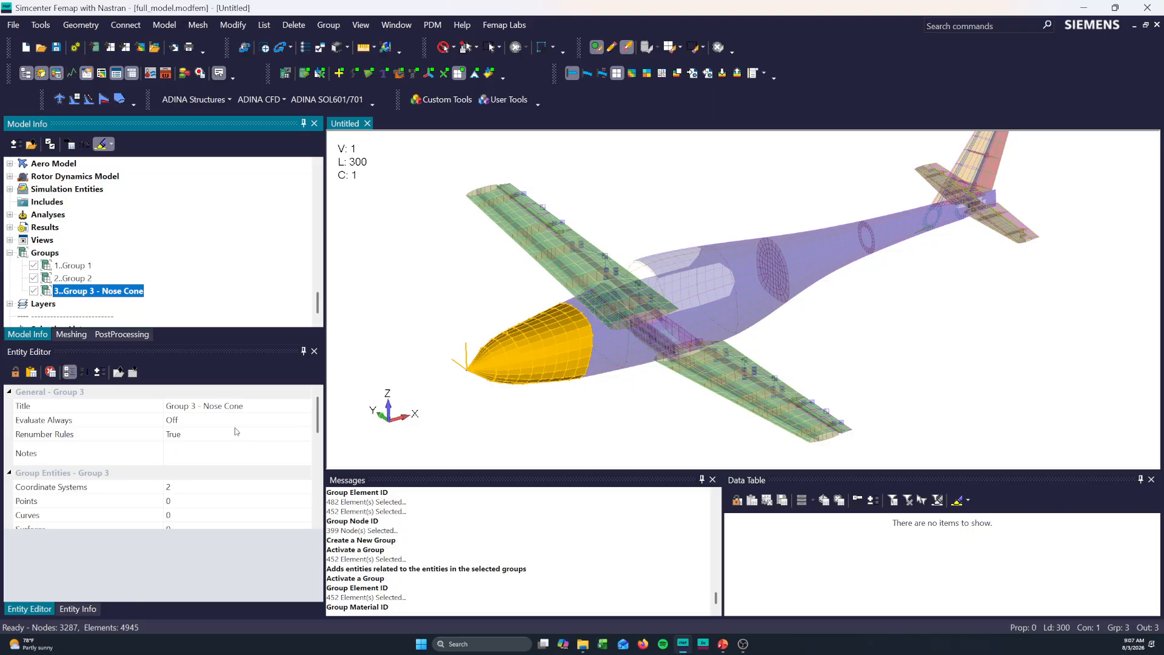
# - Inspect the material and property IDs contained in Group 3 - Nose Cone without changing either selection
pyautogui.scroll(-5, 192, 485)
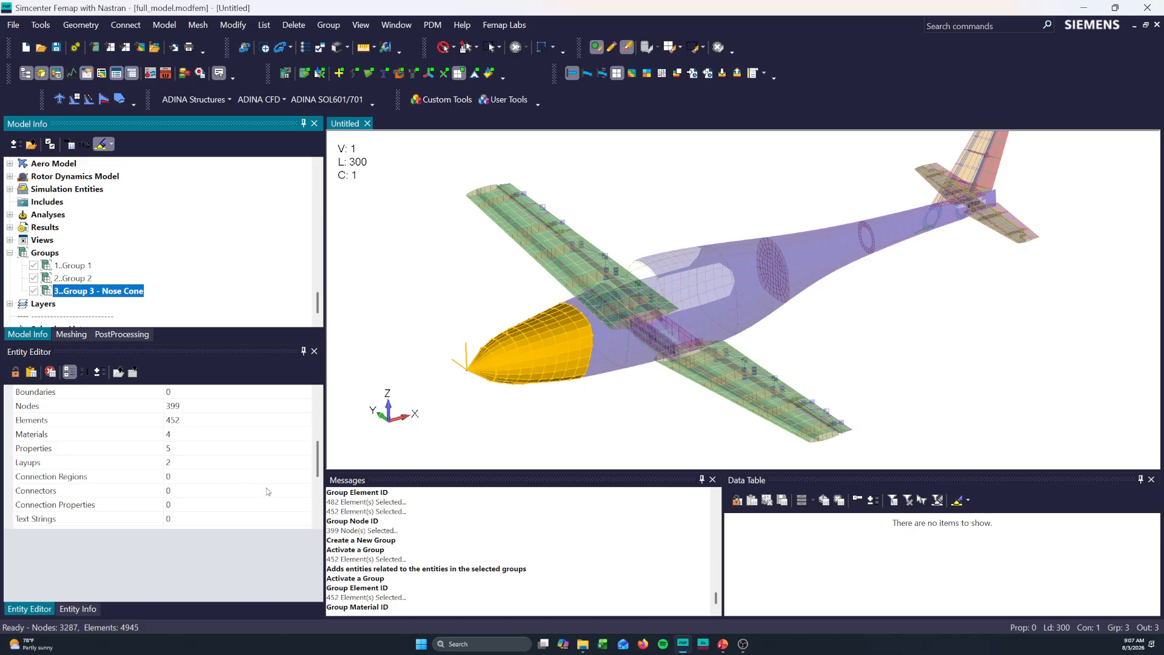
pyautogui.click(268, 438)
pyautogui.click(306, 435)
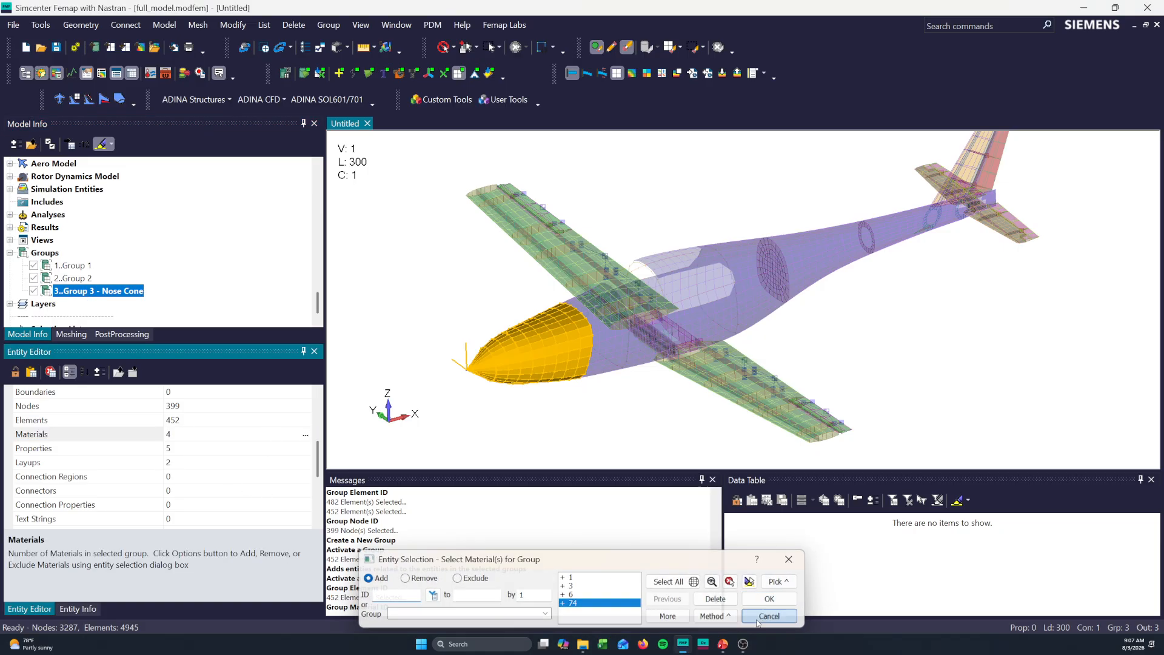
pyautogui.click(770, 599)
pyautogui.click(246, 452)
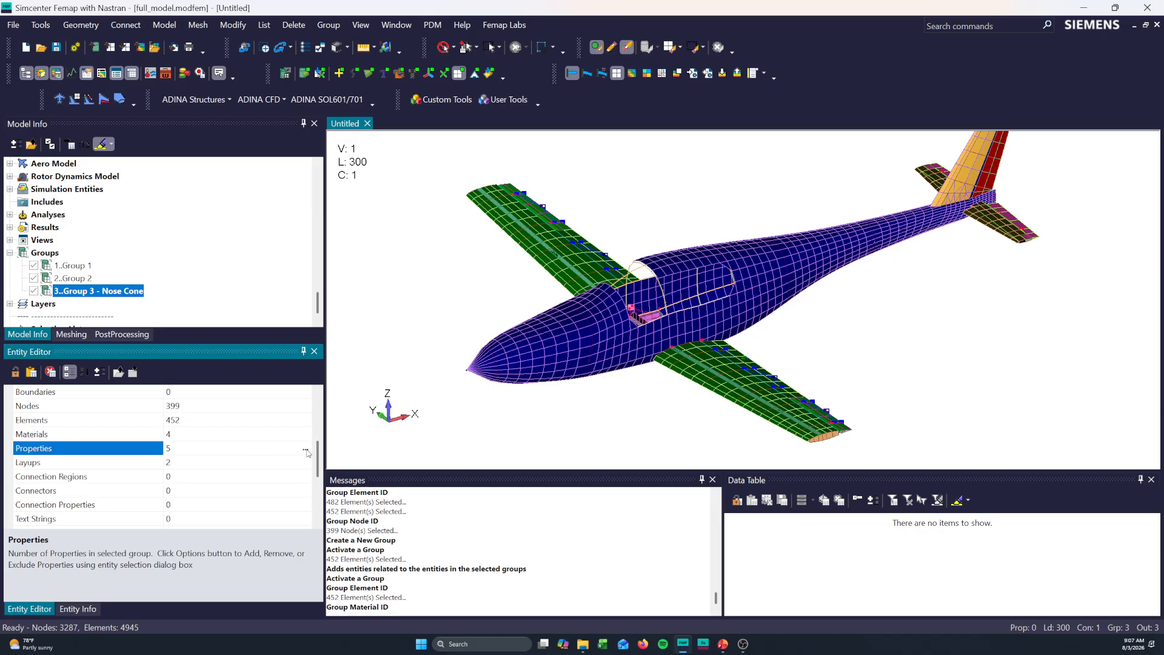
pyautogui.click(306, 450)
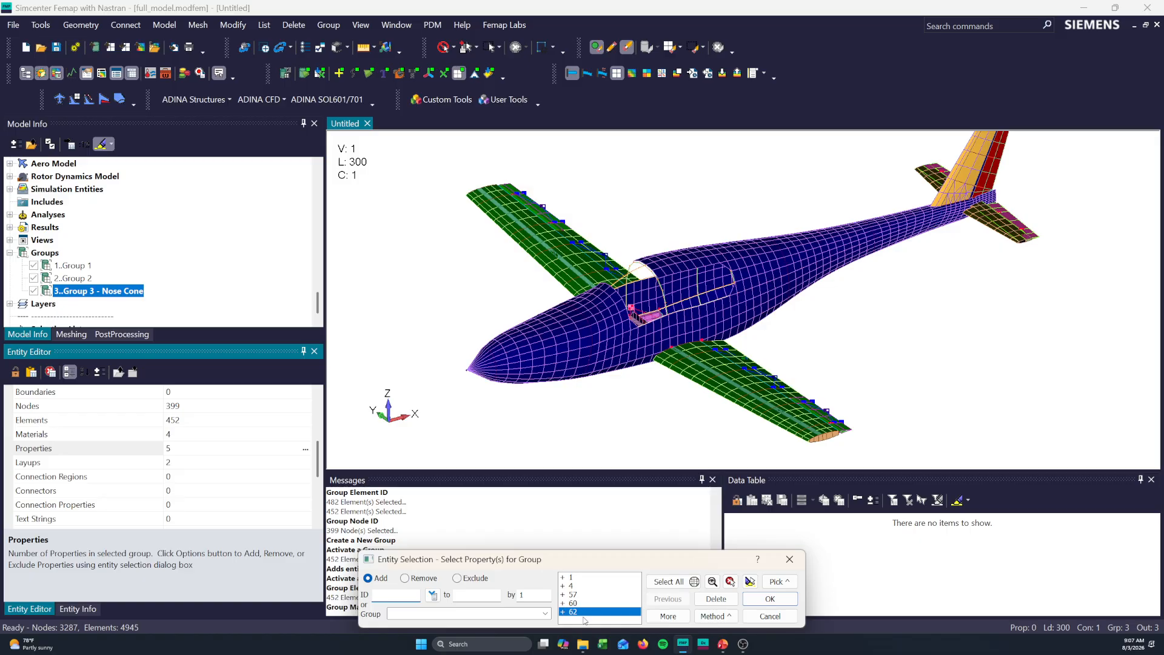
pyautogui.click(770, 616)
# - Review the Layups, load and constraint entries of Group 3 - Nose Cone
pyautogui.click(198, 475)
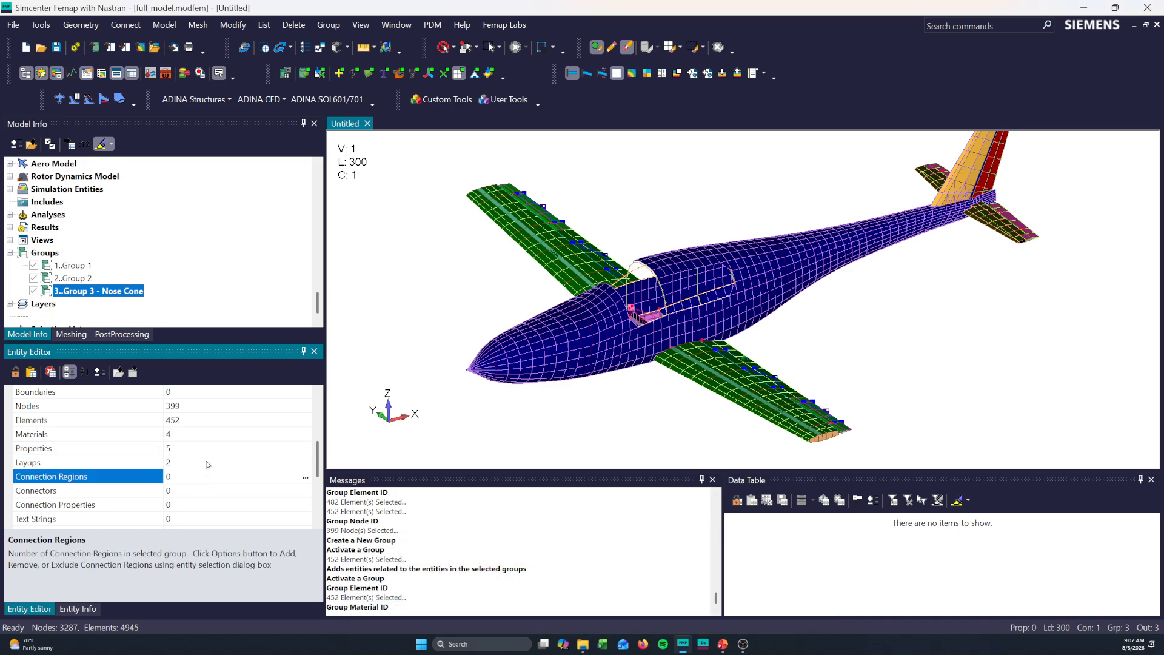
pyautogui.click(206, 462)
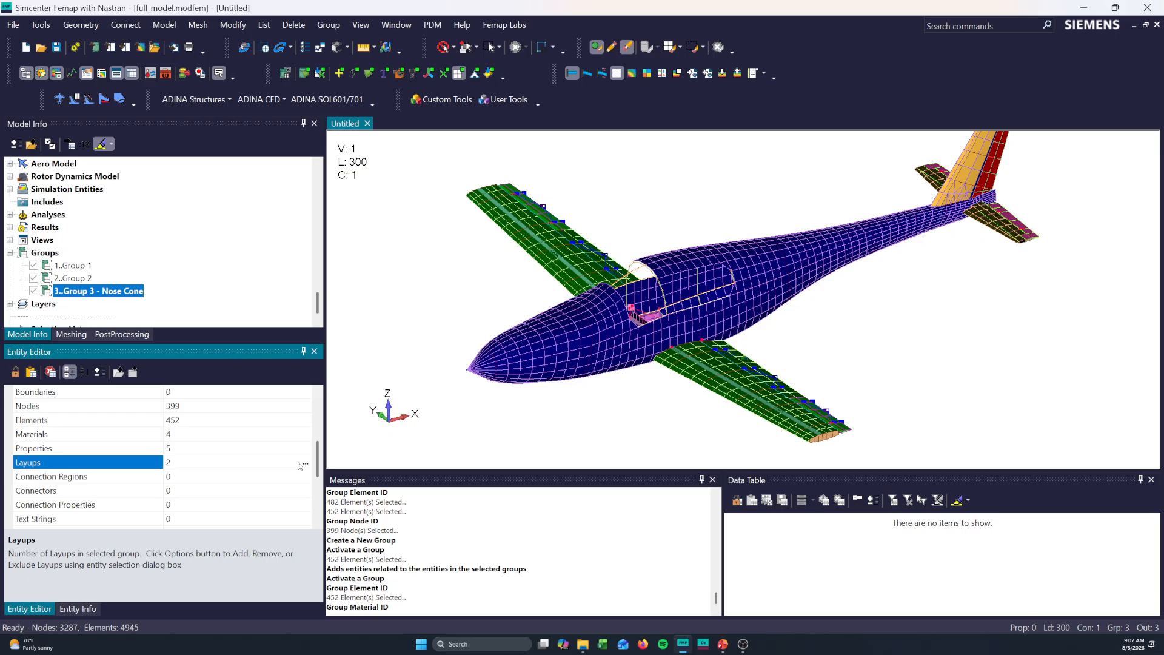
pyautogui.scroll(-2, 248, 477)
pyautogui.scroll(-2, 221, 449)
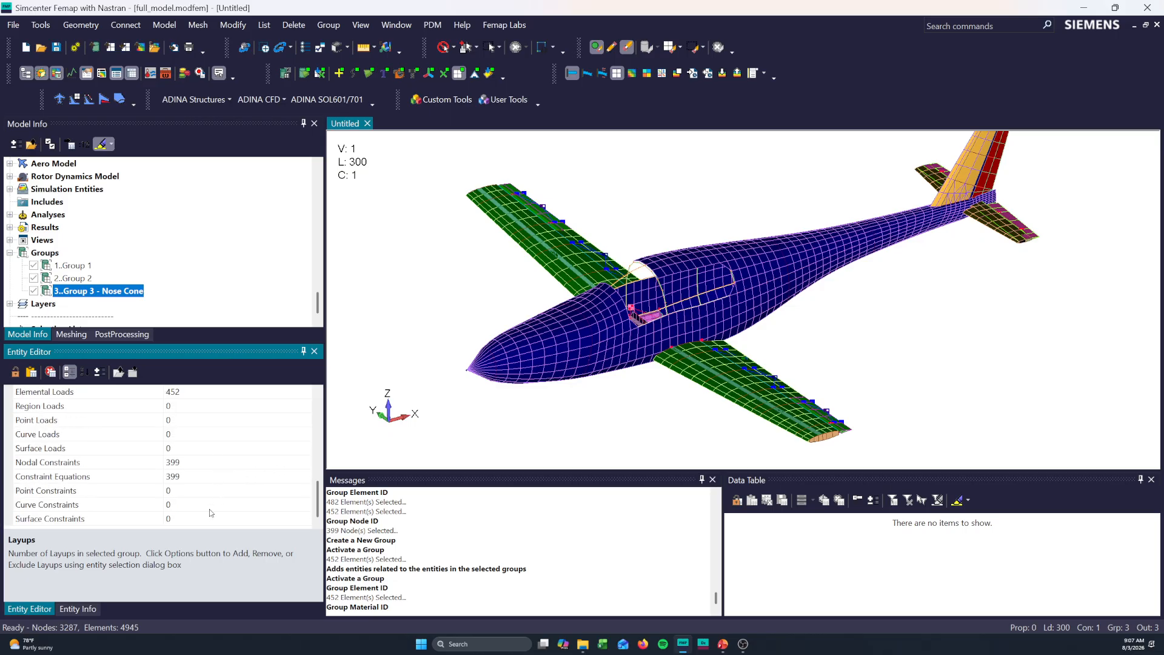
pyautogui.scroll(6, 210, 511)
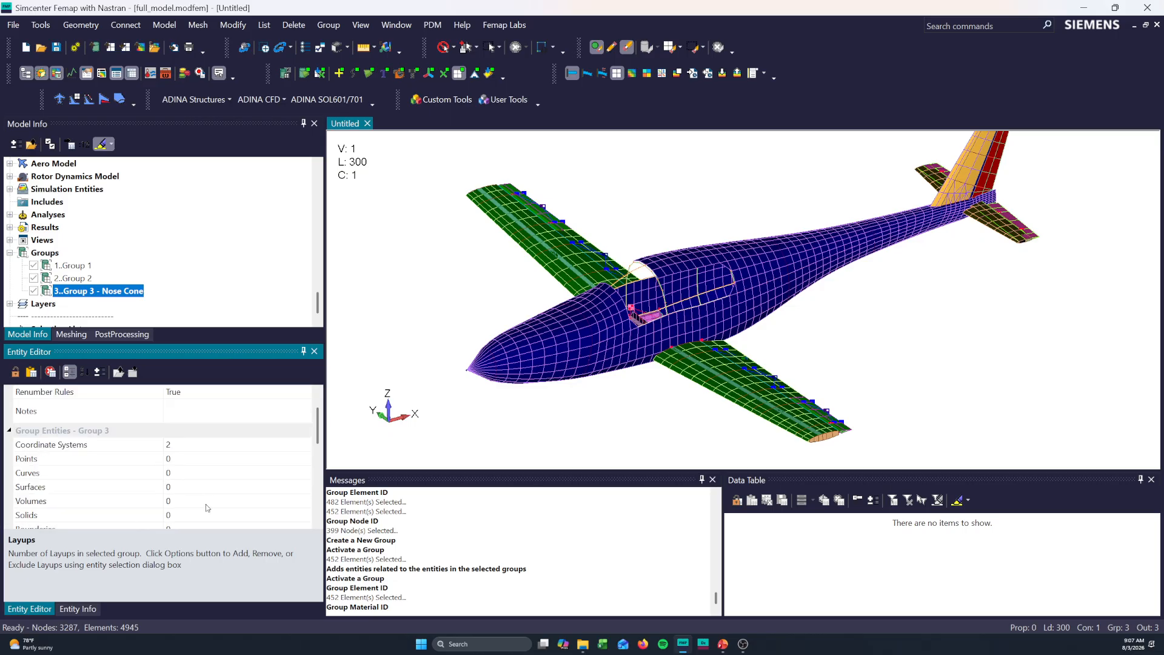
# - Remove material IDs 6 and 74 from the materials of Group 3 - Nose Cone
pyautogui.scroll(-3, 207, 507)
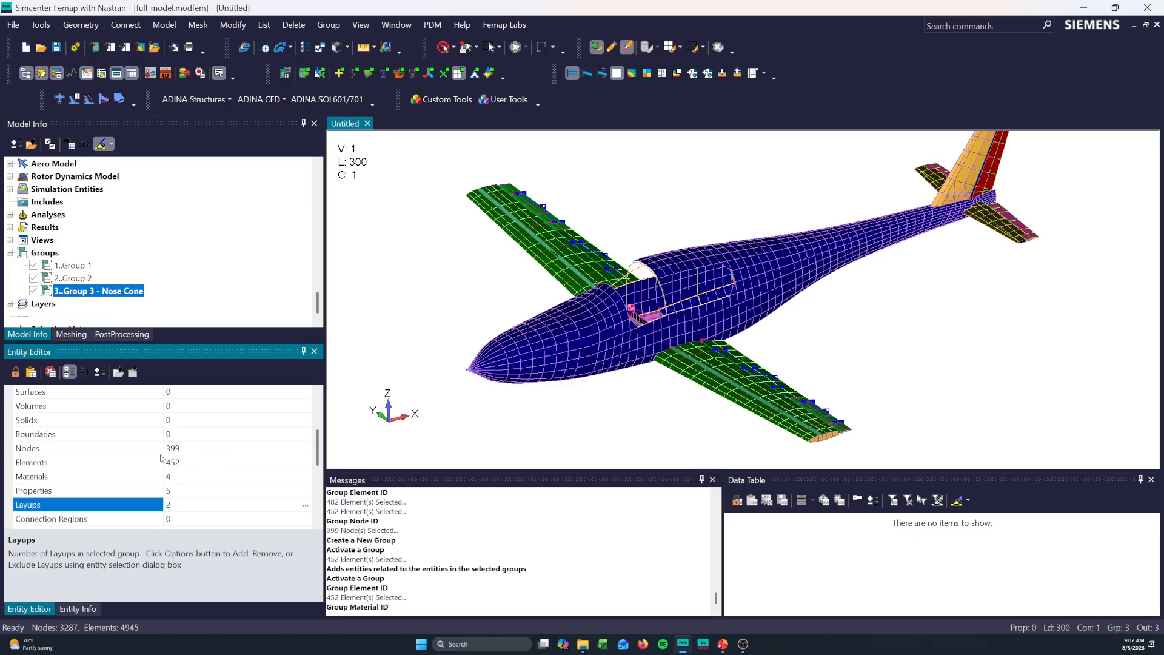
pyautogui.scroll(1, 204, 479)
pyautogui.scroll(-1, 204, 480)
pyautogui.scroll(1, 219, 504)
pyautogui.scroll(-1, 216, 499)
pyautogui.click(216, 482)
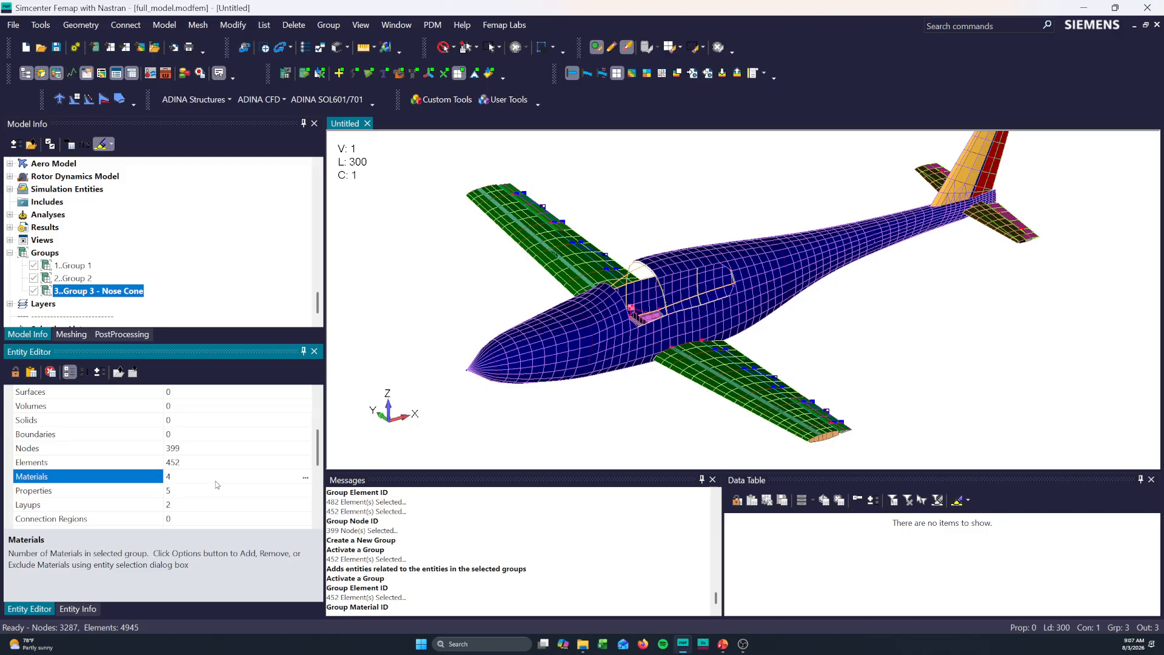
pyautogui.click(306, 482)
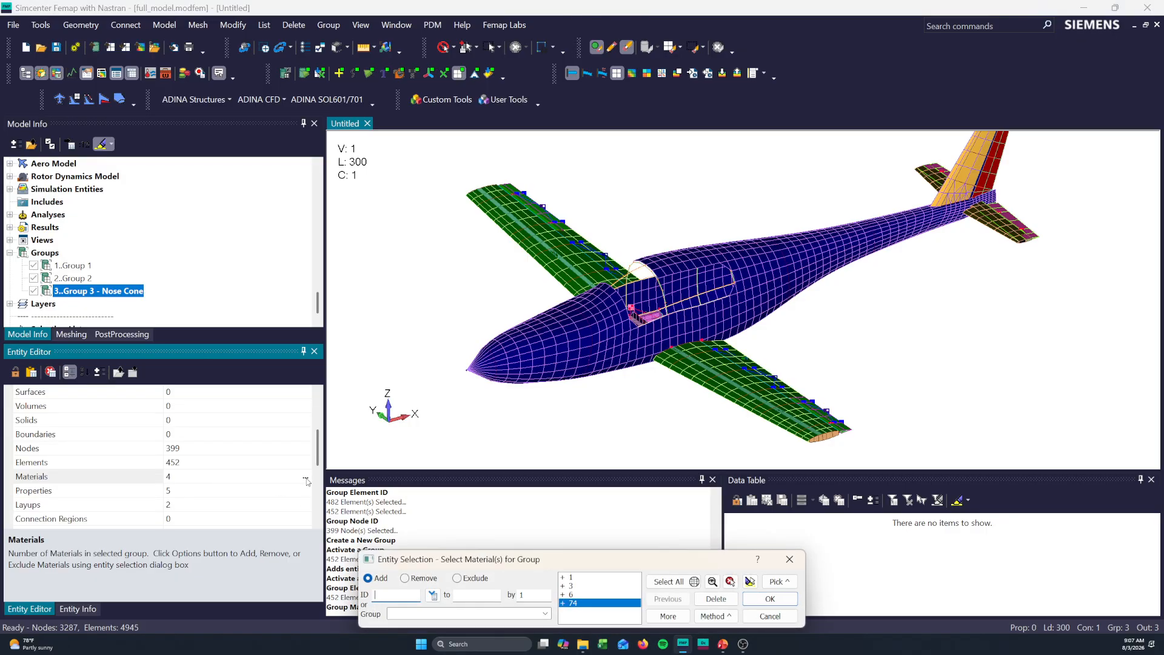
pyautogui.click(712, 603)
pyautogui.click(712, 603)
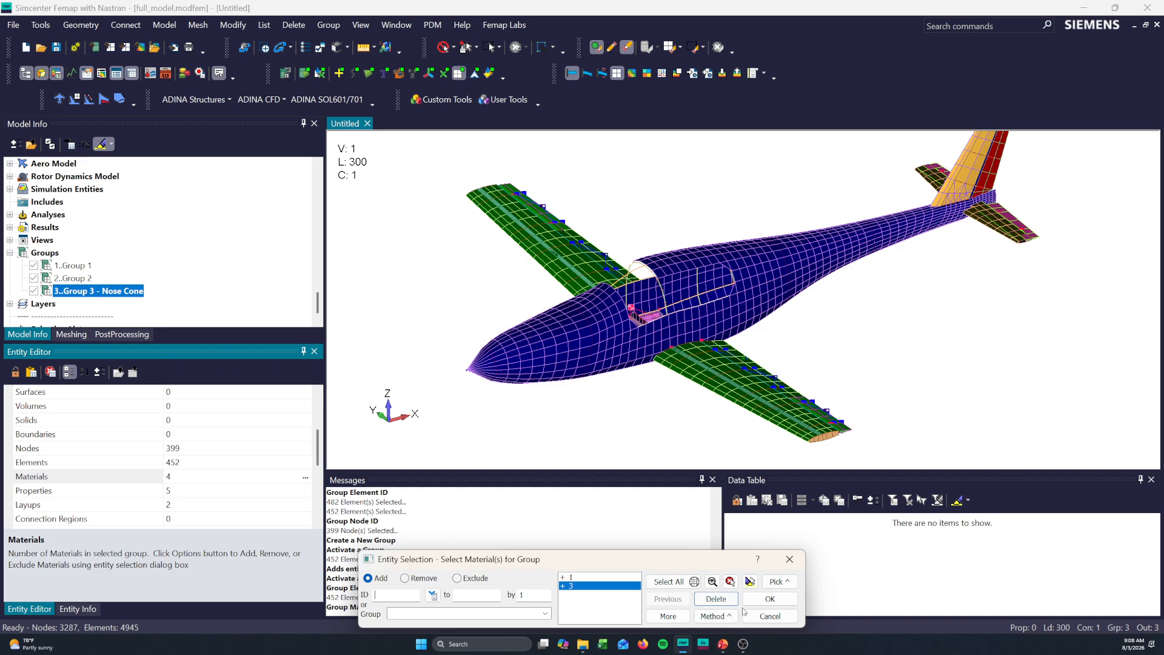
pyautogui.click(769, 598)
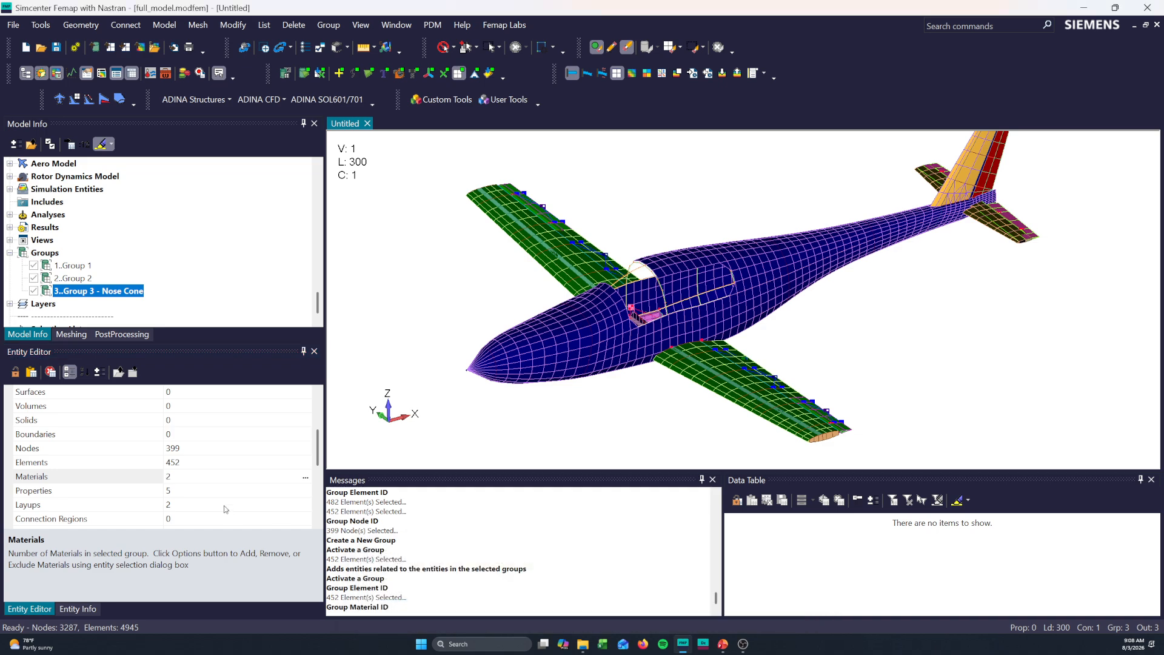
# - Highlight the nodes belonging to Group 3 - Nose Cone in the model and leave their selection as it is
pyautogui.click(217, 465)
pyautogui.click(222, 451)
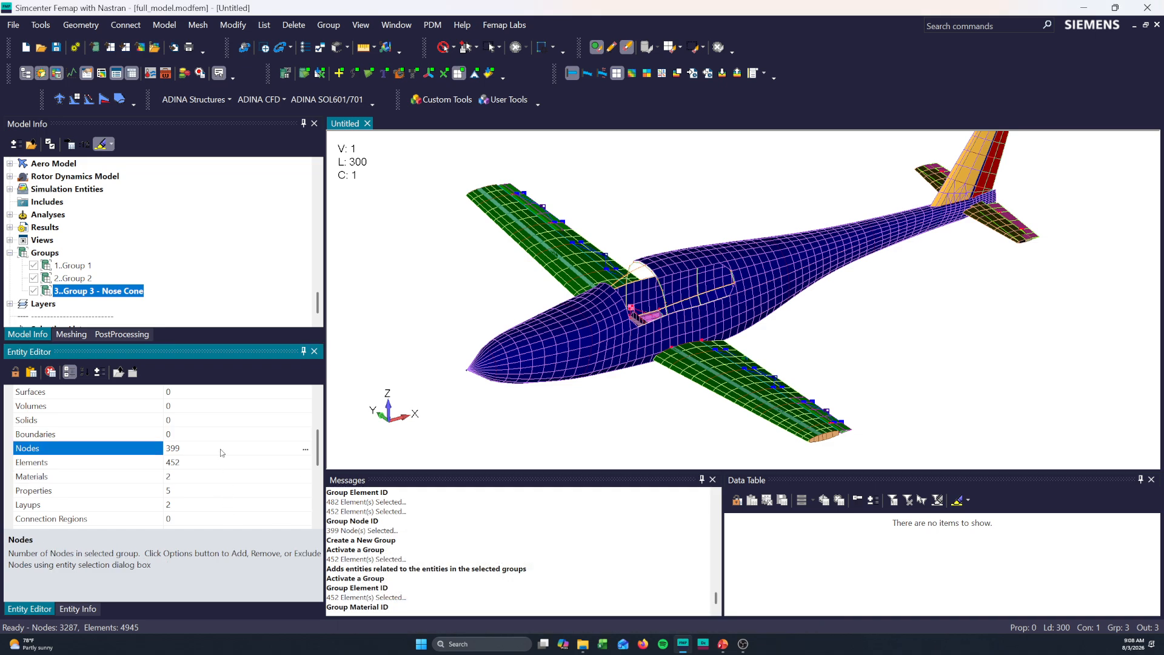
pyautogui.click(305, 450)
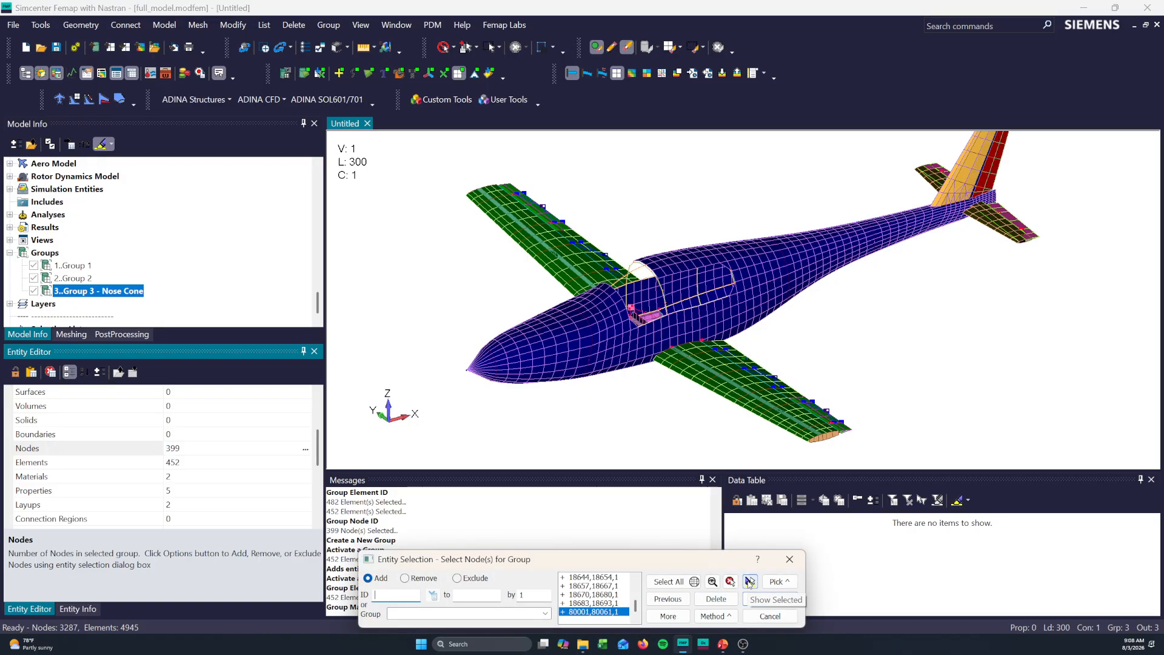
pyautogui.click(750, 582)
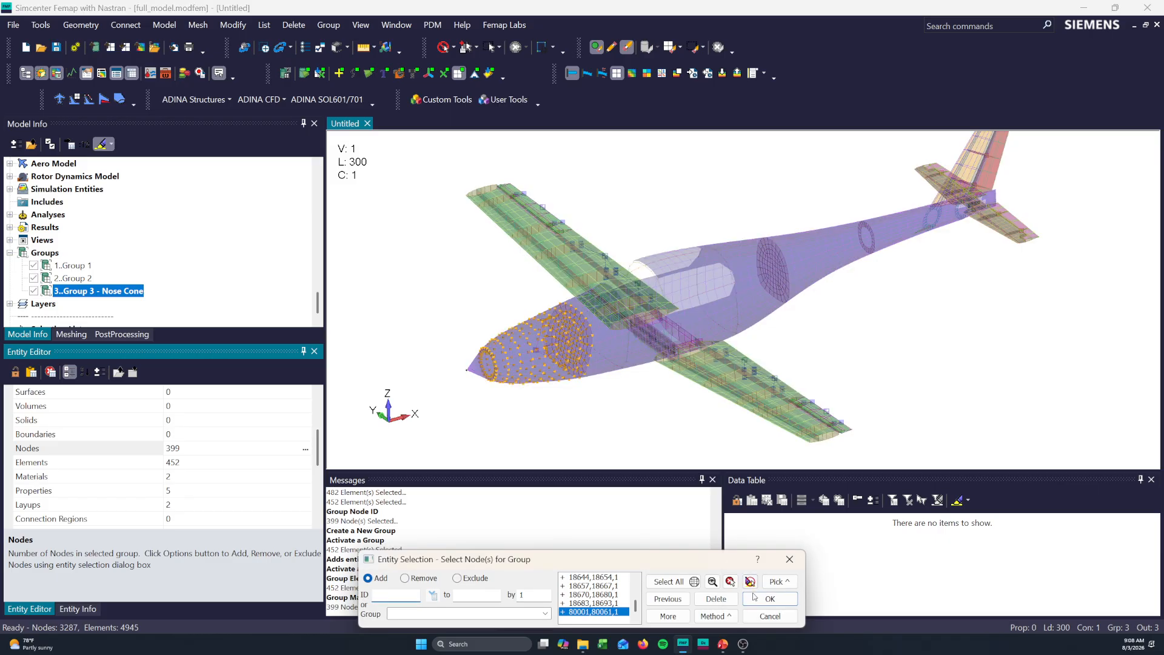
pyautogui.click(769, 599)
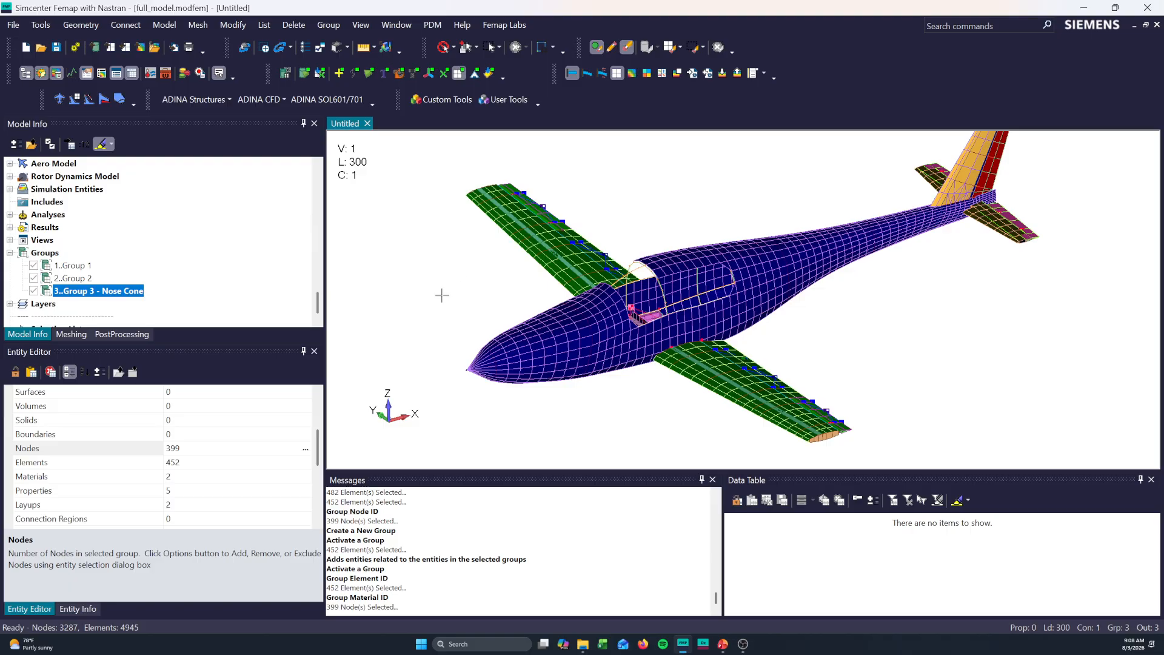
# - Add all materials in the model, ID range 1 to 74, to Group 3 - Nose Cone
pyautogui.click(309, 471)
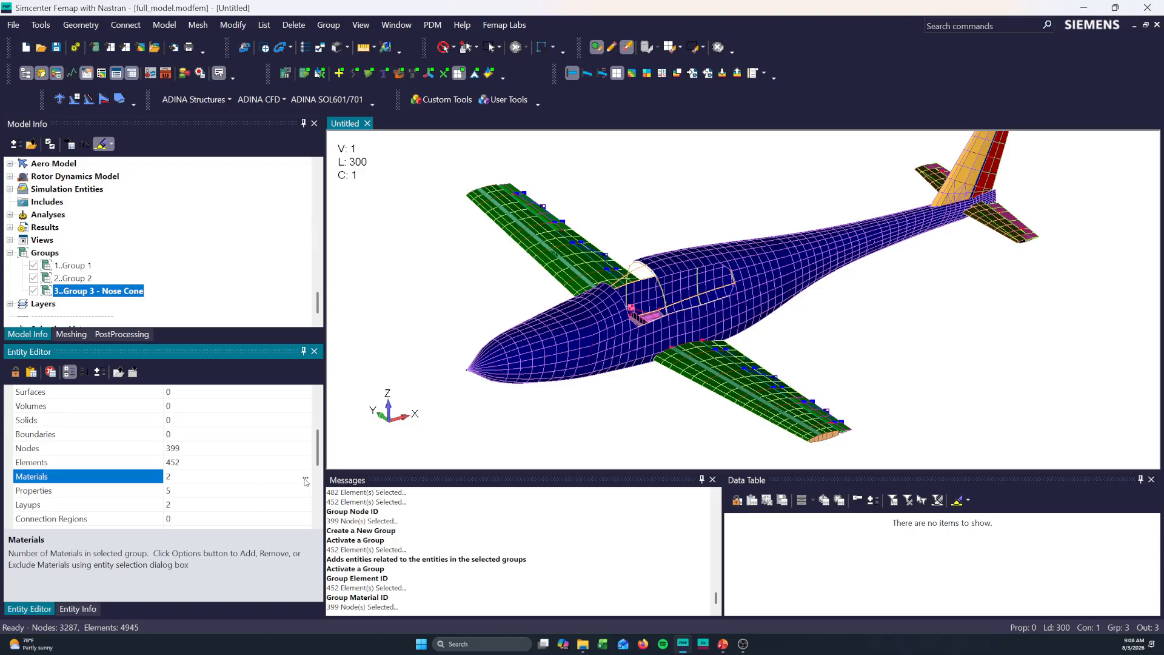
pyautogui.click(305, 479)
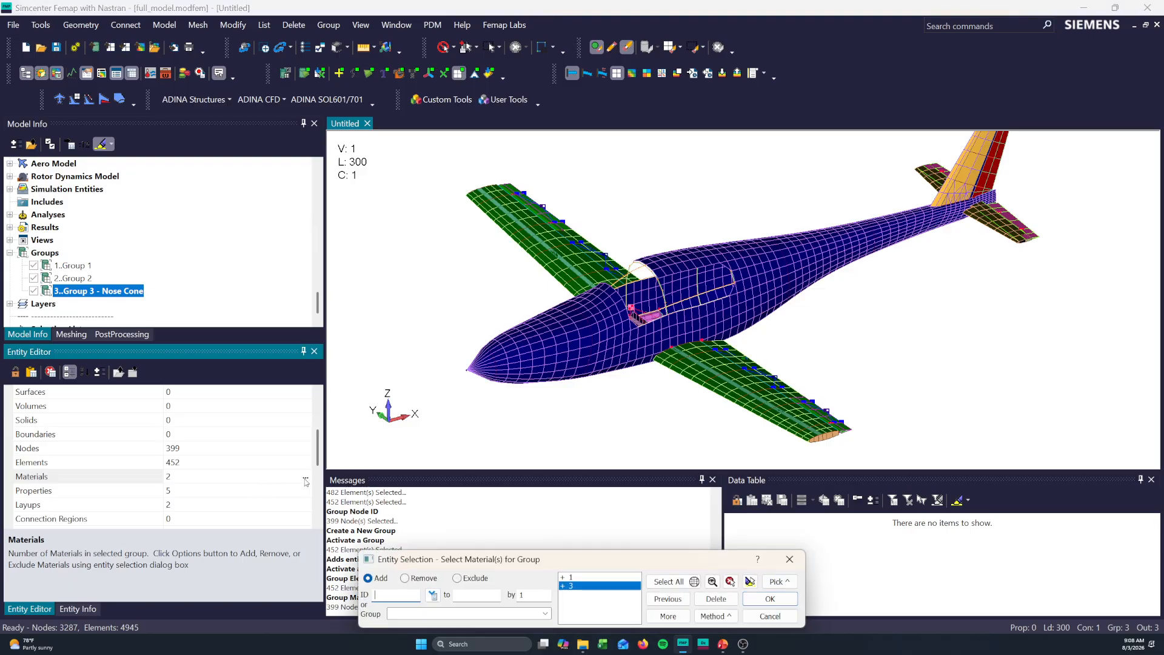
pyautogui.click(731, 583)
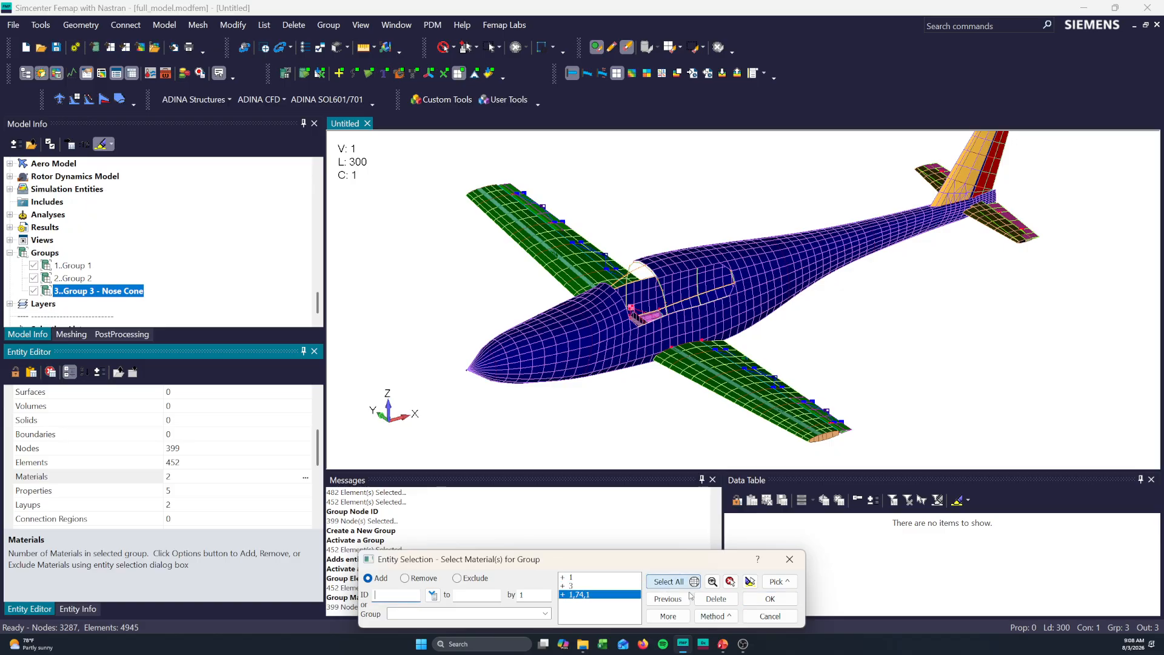
pyautogui.click(769, 599)
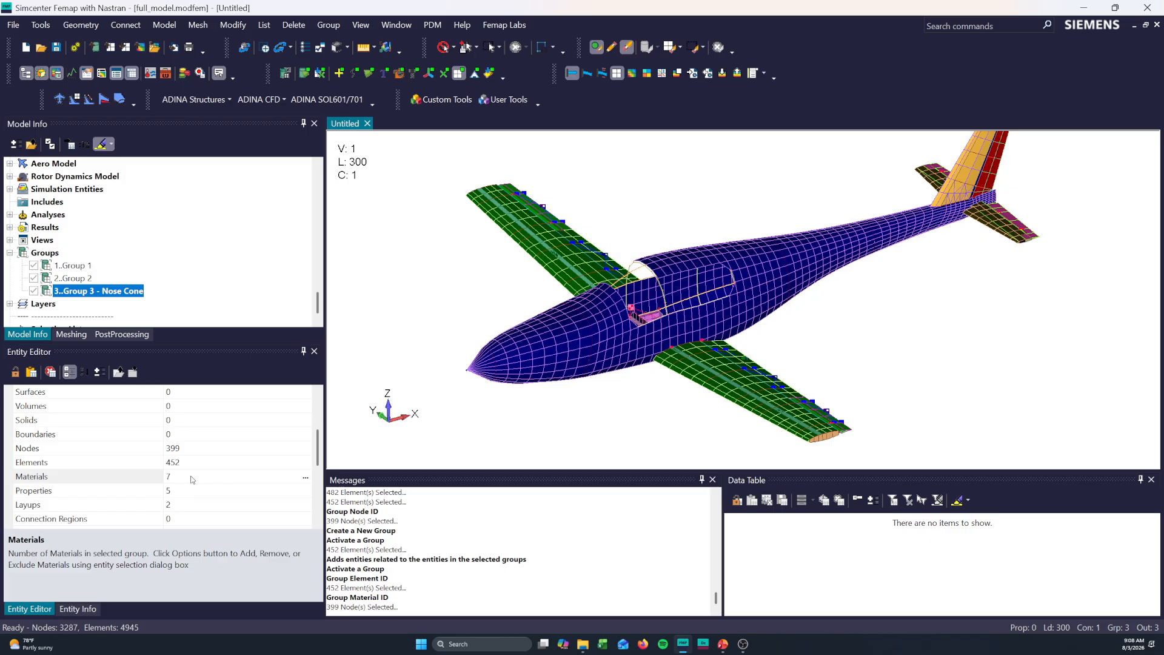
# - Create a new group with ID 4 titled "Group 4 - Tail Merge"
pyautogui.moveTo(681, 284); pyautogui.dragTo(649, 288, button='middle')
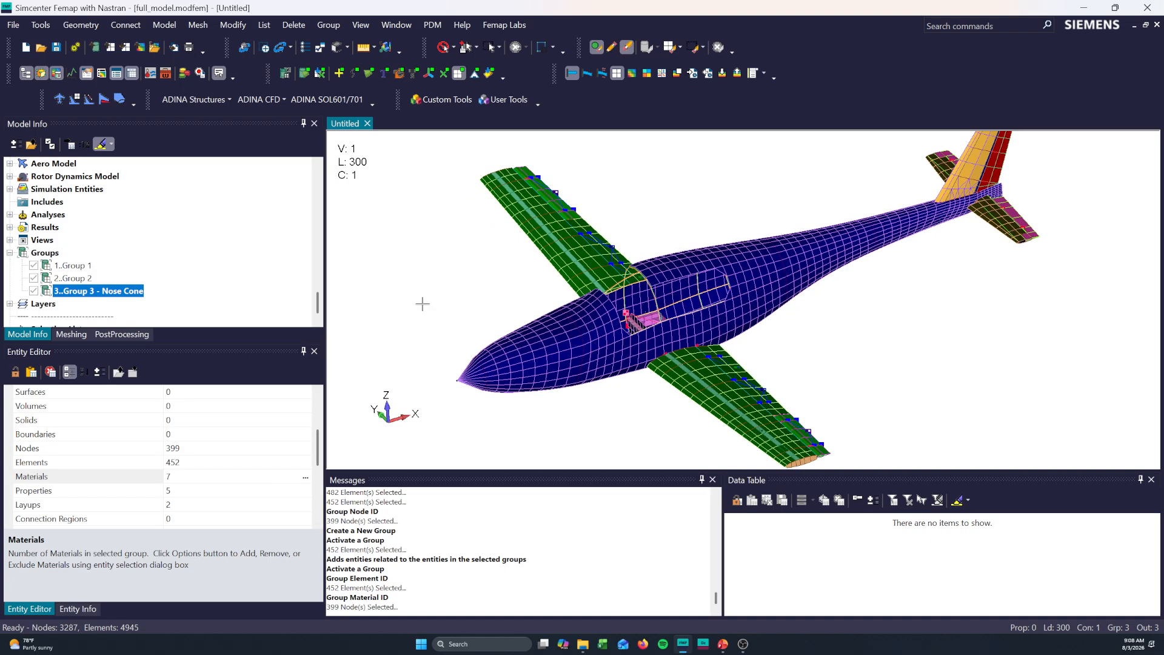
pyautogui.moveTo(423, 303); pyautogui.dragTo(655, 398, button='middle')
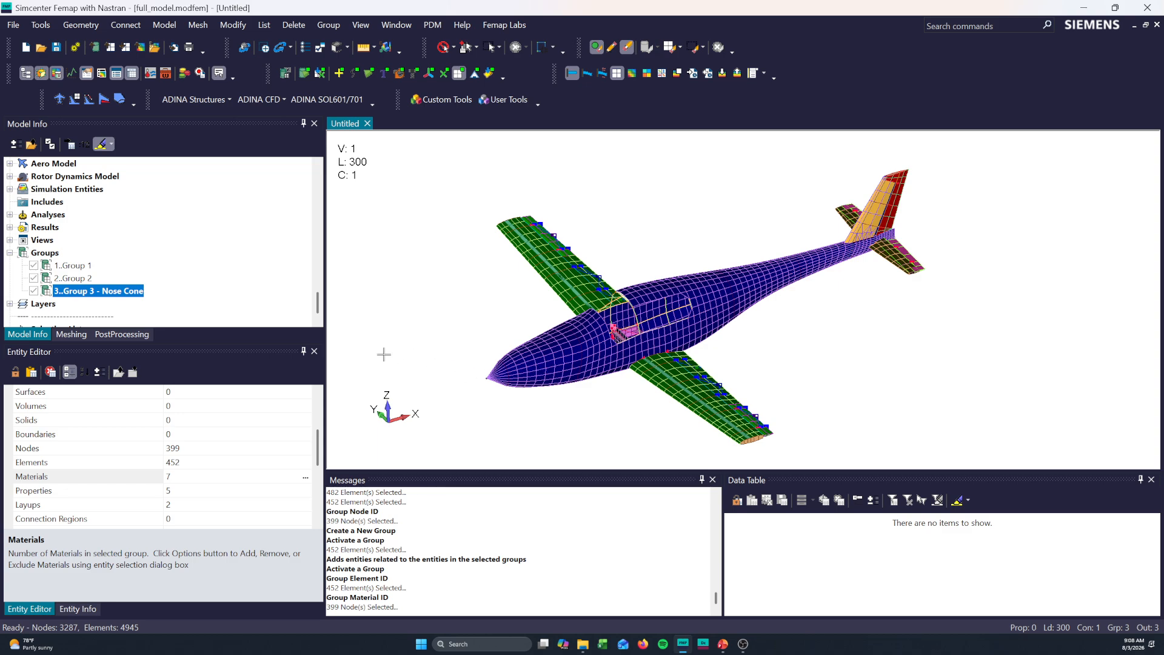
pyautogui.click(117, 291)
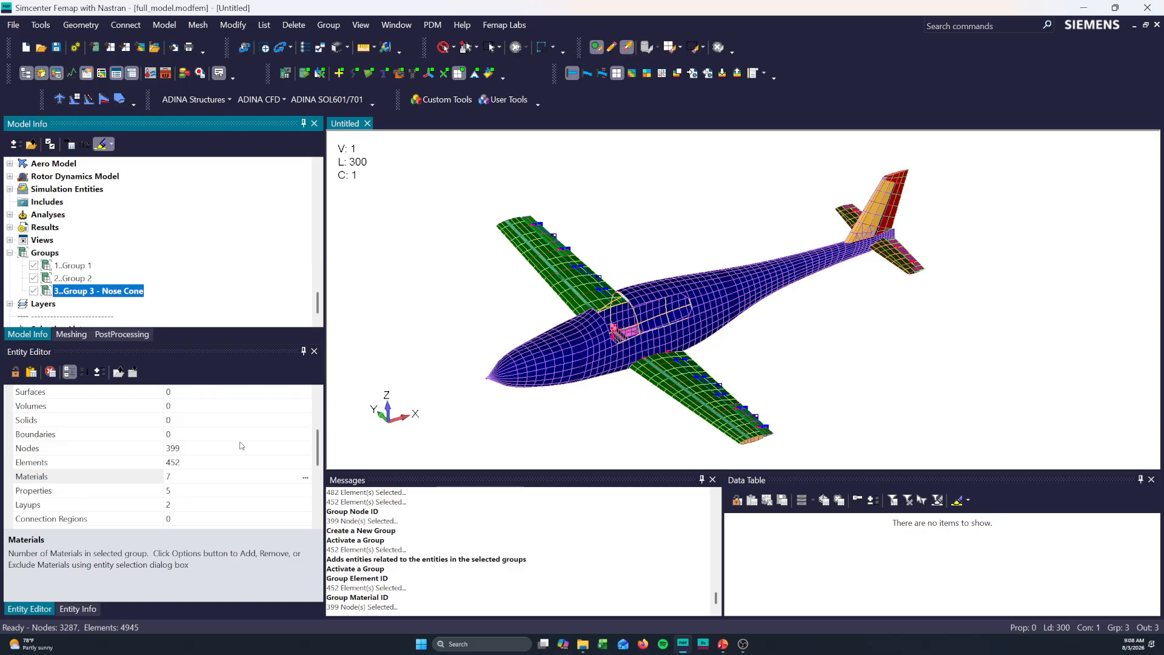
pyautogui.rightClick(47, 253)
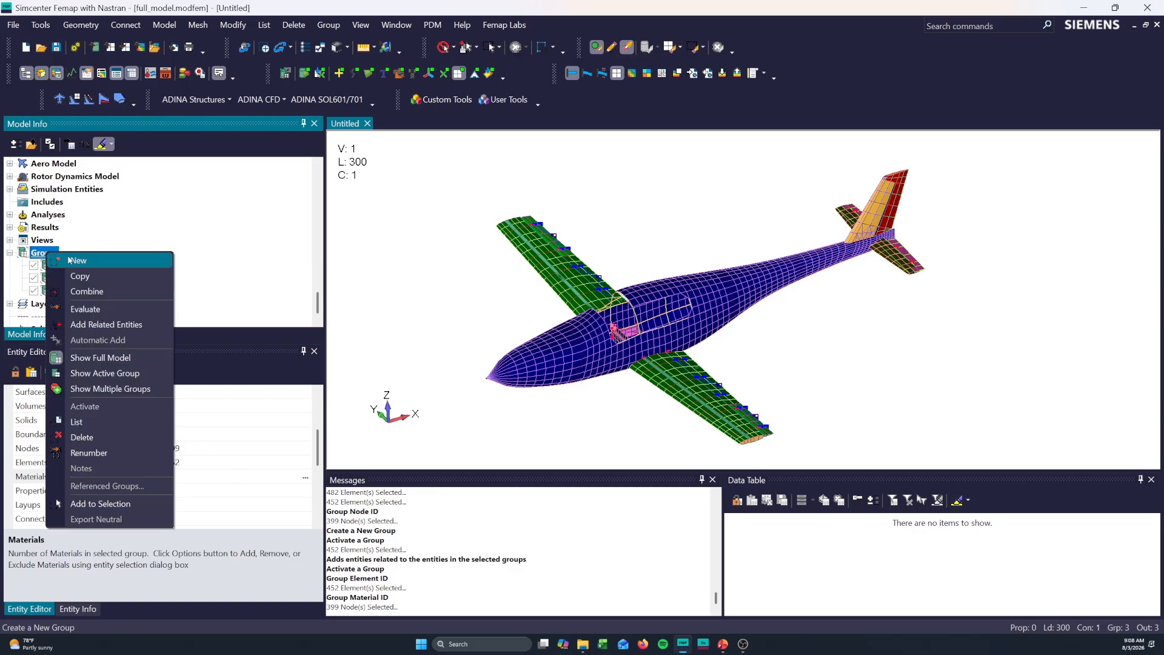
pyautogui.click(88, 262)
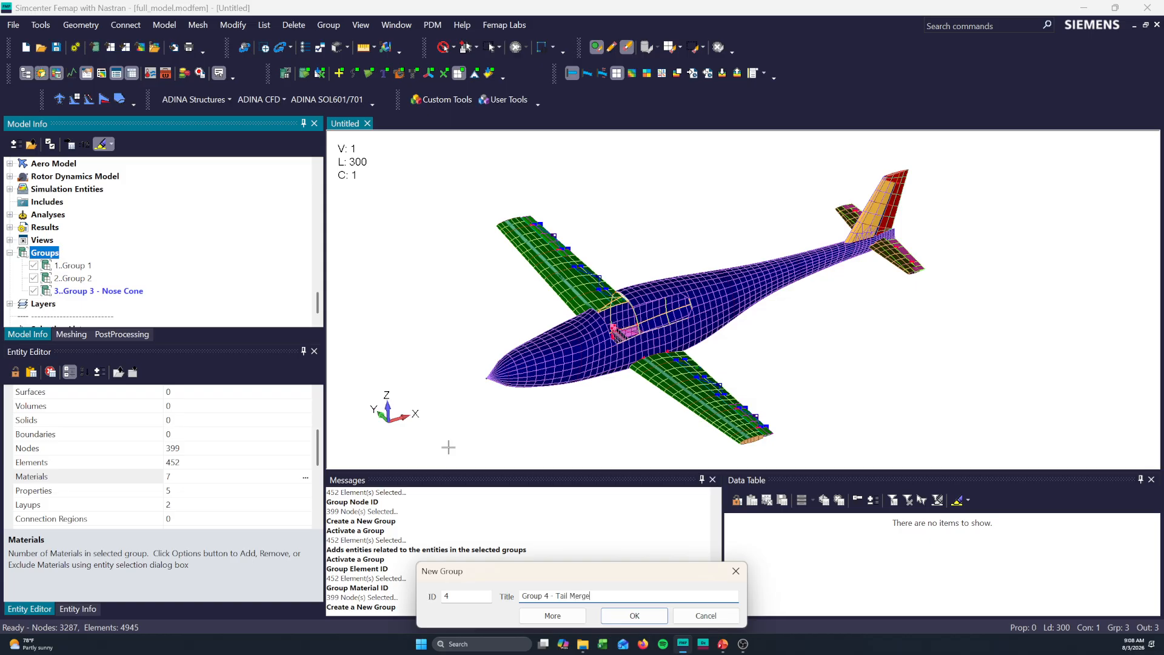
pyautogui.write('Group 4 - Tail Merge')
pyautogui.click(634, 616)
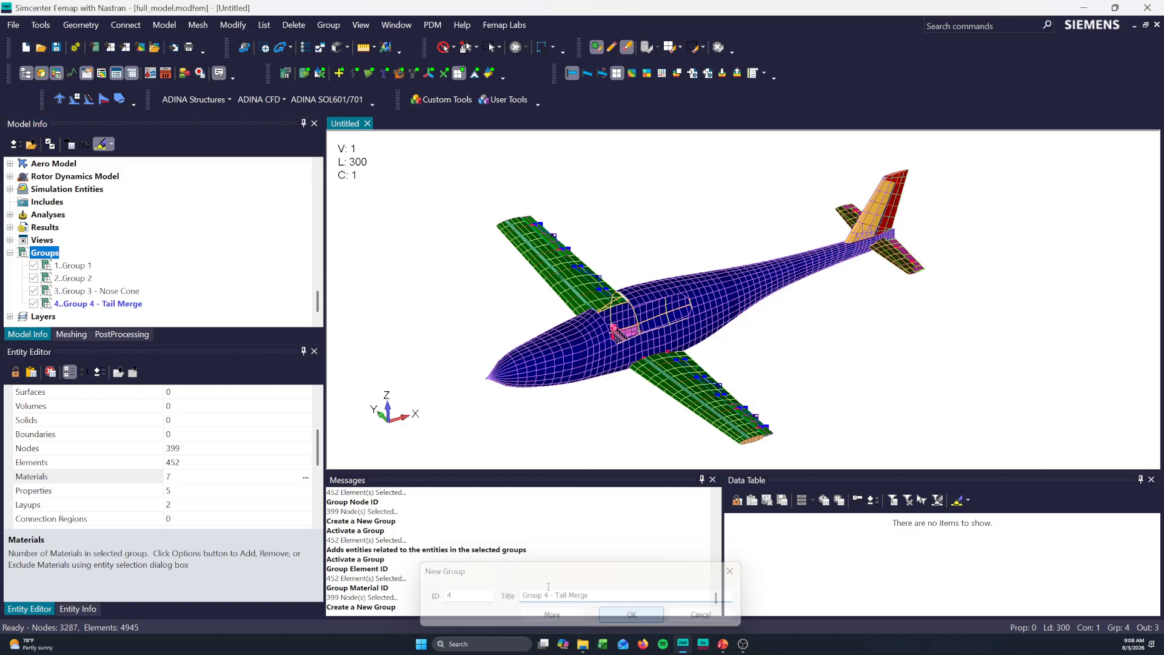
# - Select elements for Group 4 - Tail Merge with a polygon around the tail and the fuselage aft of the rearmost fuselage frame in side view
pyautogui.click(95, 306)
pyautogui.click(205, 463)
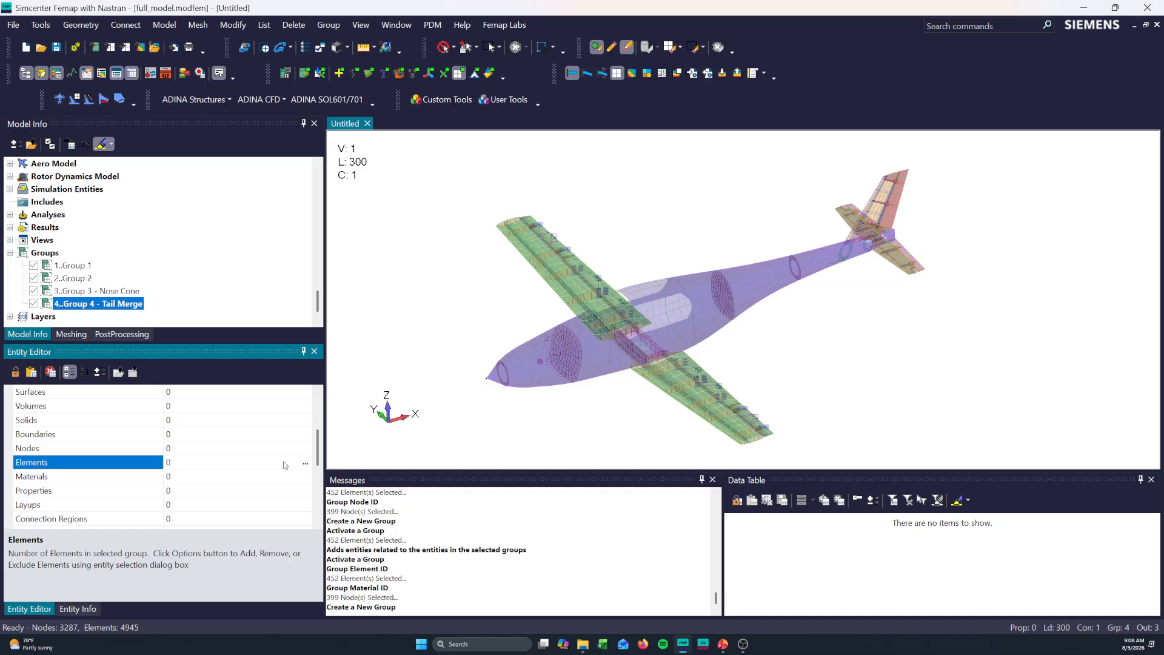
pyautogui.click(306, 465)
pyautogui.moveTo(829, 316); pyautogui.dragTo(664, 337, button='middle')
pyautogui.scroll(5, 915, 351)
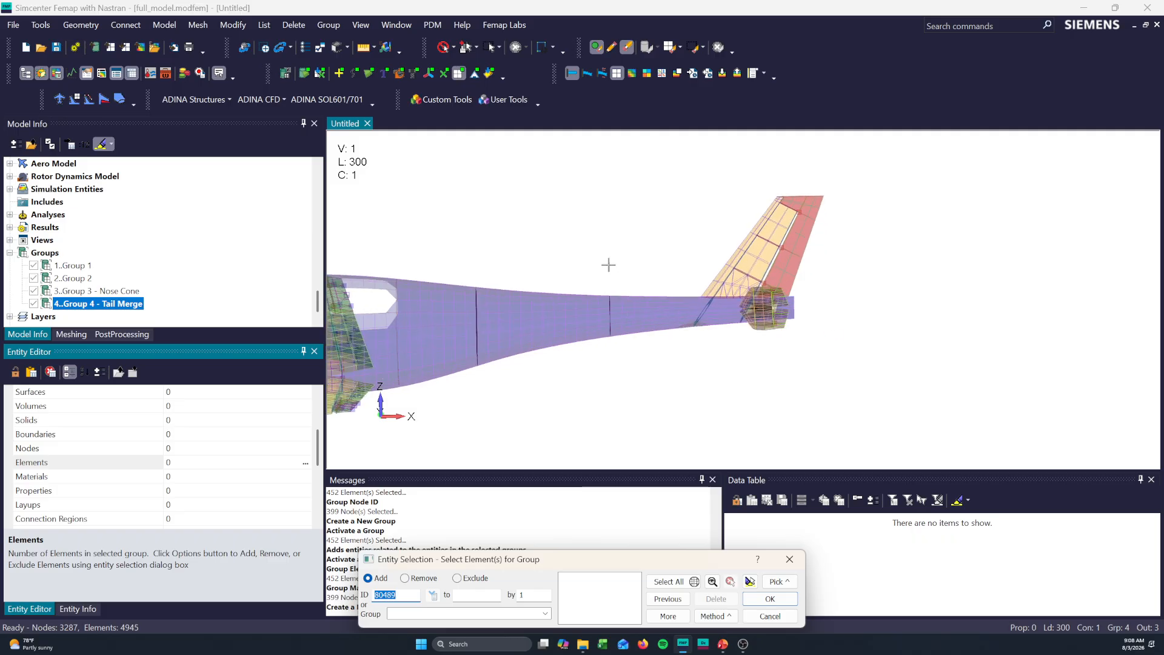
pyautogui.keyDown('shift'); pyautogui.moveTo(606, 257); pyautogui.dragTo(606, 257); pyautogui.keyUp('shift')
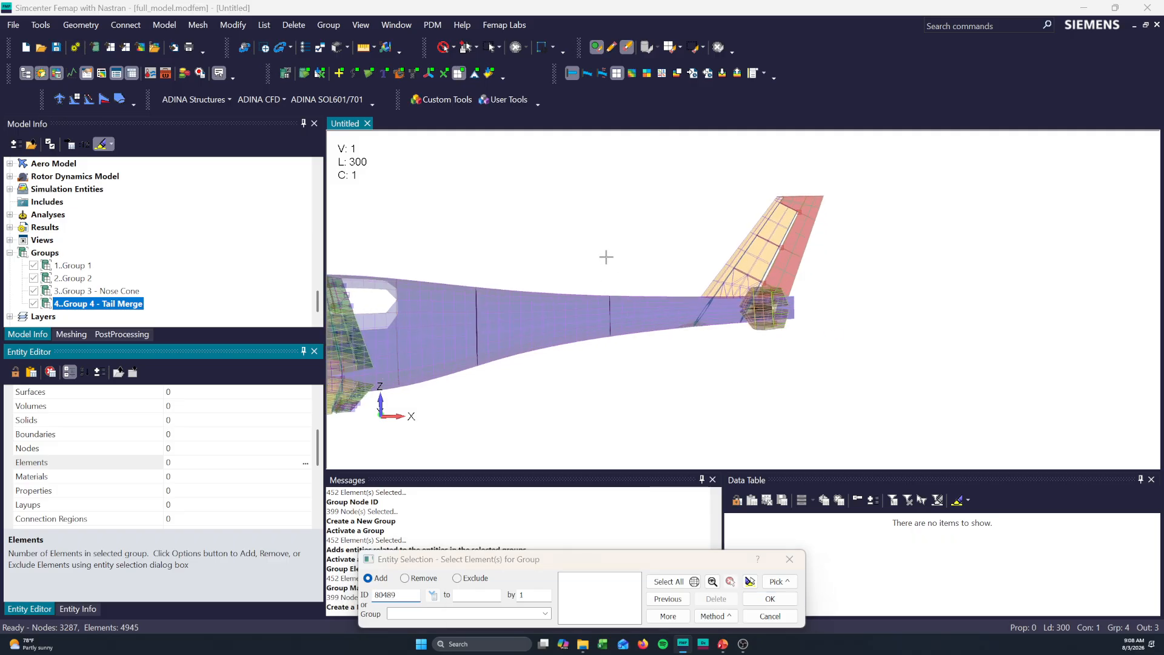
pyautogui.click(607, 363)
pyautogui.click(842, 398)
pyautogui.click(863, 197)
pyautogui.doubleClick(736, 179)
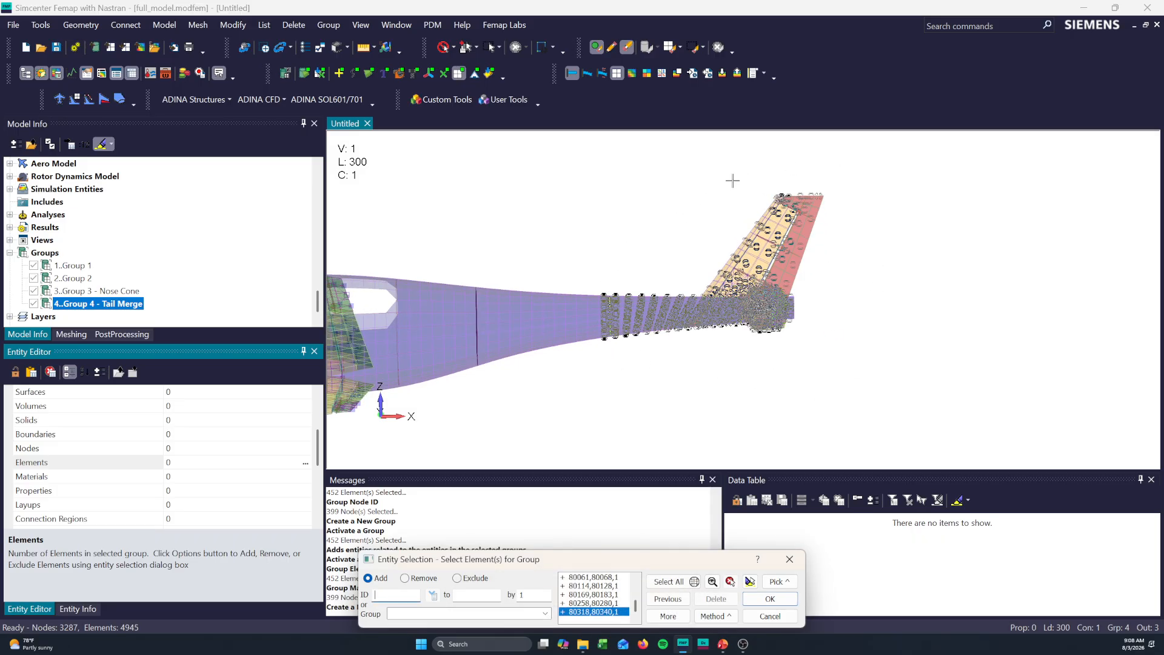
# - Exclude the elements just forward of the fuselage frame from the selection, highlight the remaining ones and accept them into Group 4
pyautogui.click(404, 578)
pyautogui.moveTo(557, 250); pyautogui.dragTo(604, 390)
pyautogui.click(750, 581)
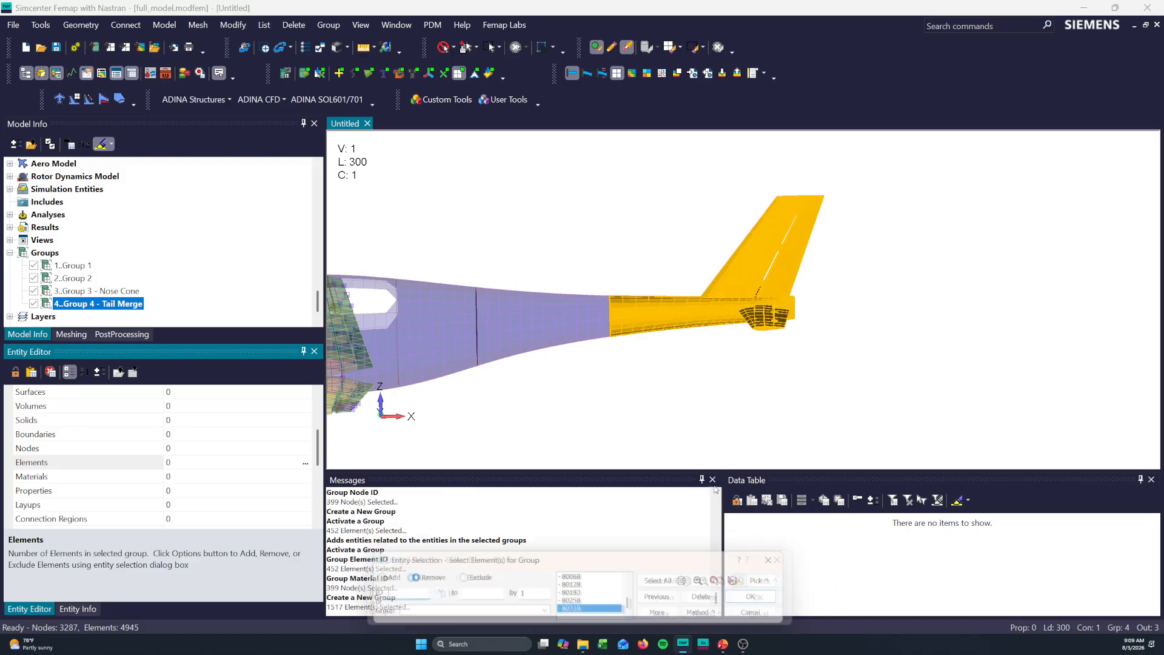
pyautogui.click(771, 597)
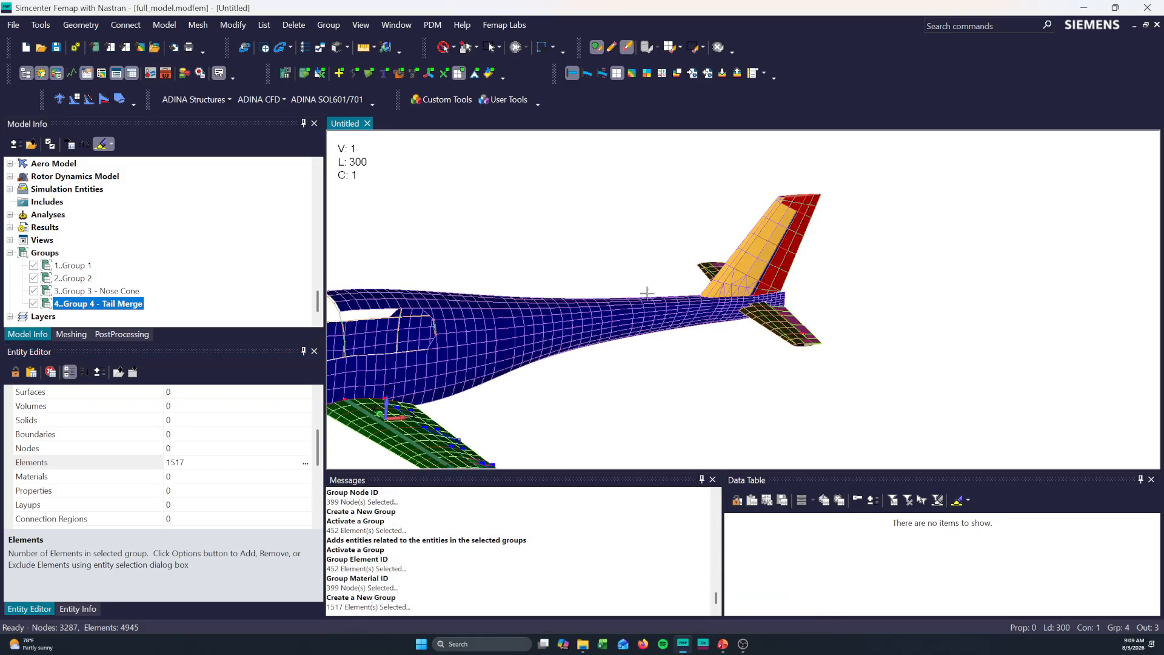
# - Add related entities to Group 4 - Tail Merge and review its entity entries
pyautogui.rightClick(143, 312)
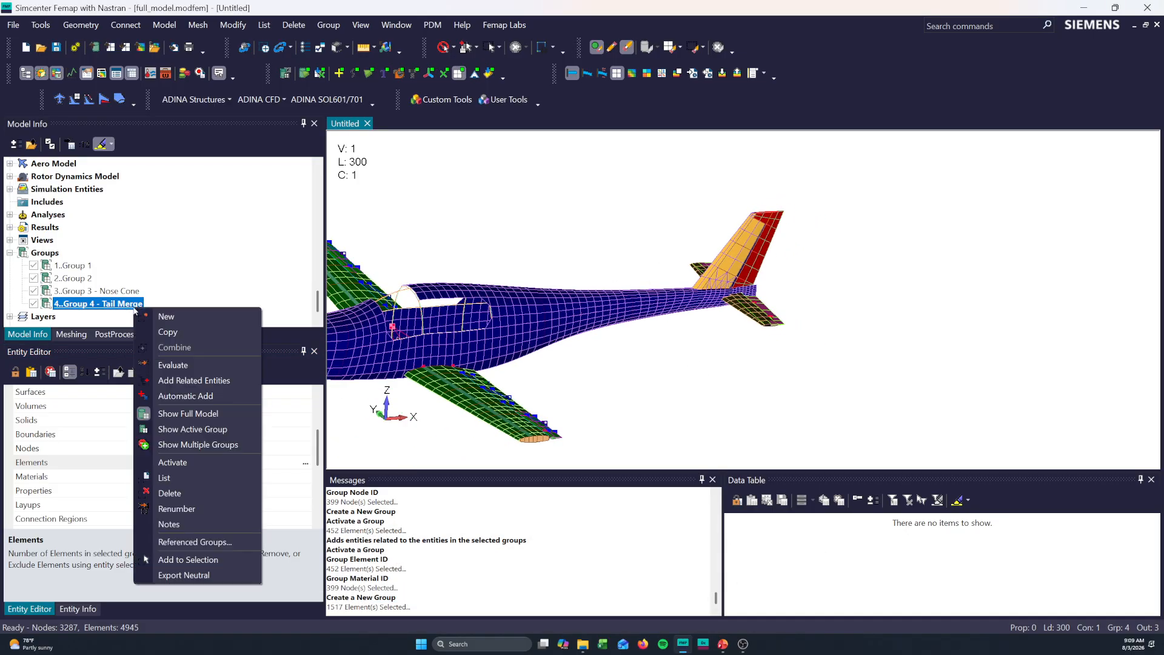
pyautogui.click(190, 380)
pyautogui.scroll(2, 198, 479)
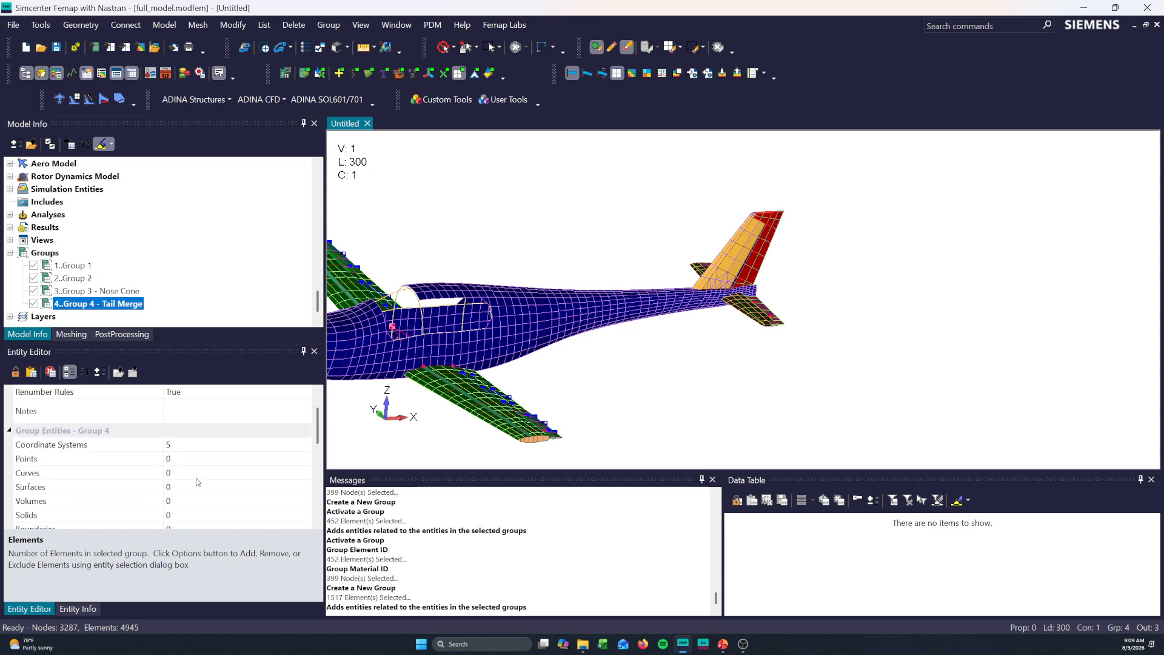
pyautogui.scroll(-1, 196, 485)
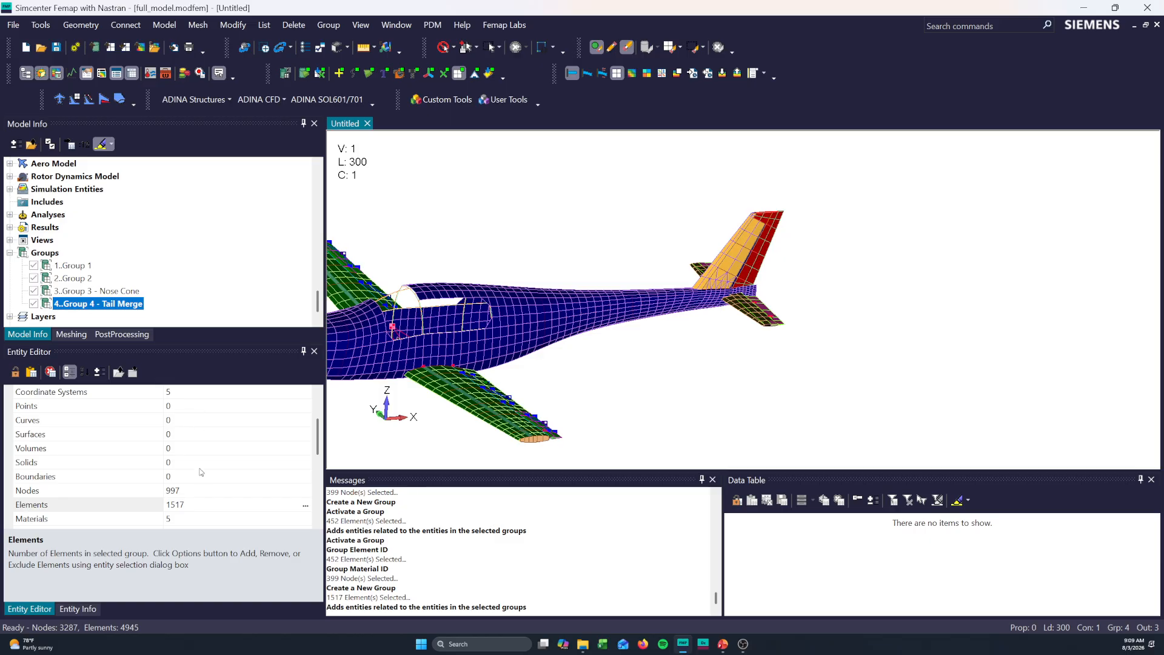
pyautogui.scroll(-1, 197, 476)
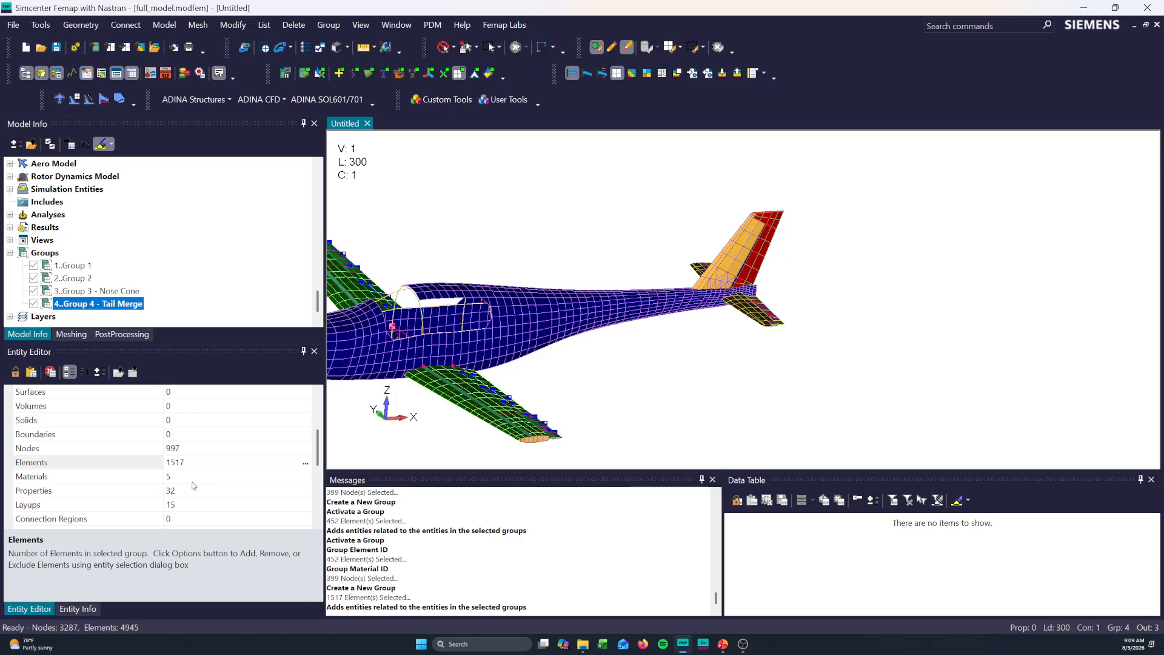
# - Highlight the nodes of Group 4 - Tail Merge in the model and close the node selection without changes
pyautogui.click(290, 448)
pyautogui.click(305, 449)
pyautogui.click(748, 582)
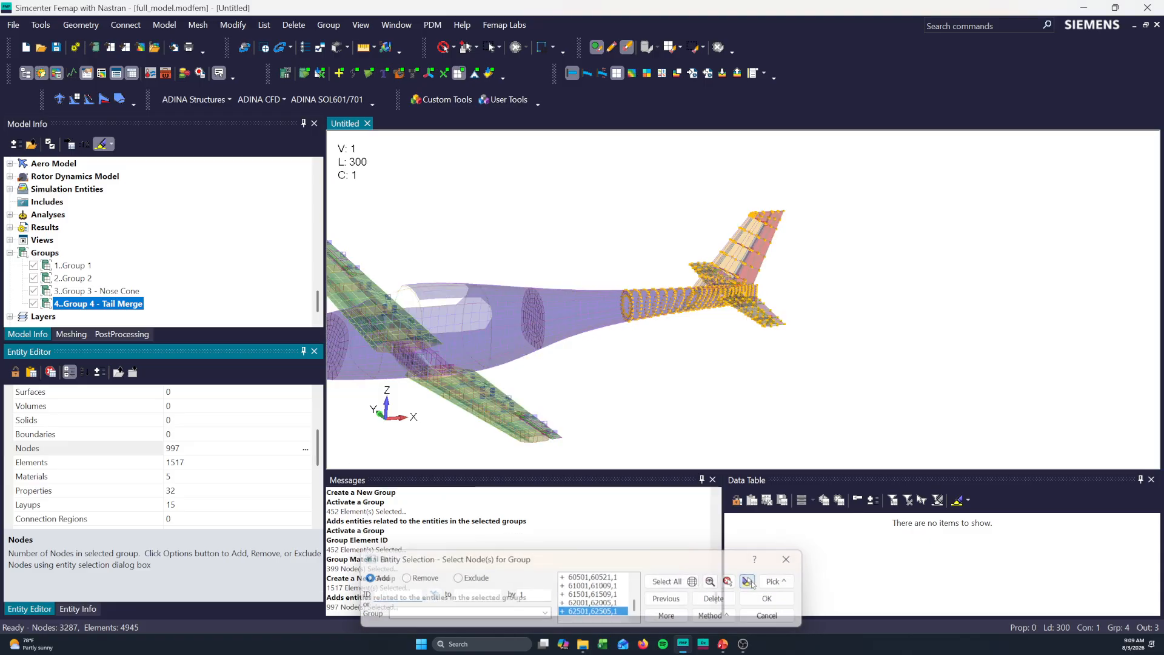
pyautogui.click(766, 616)
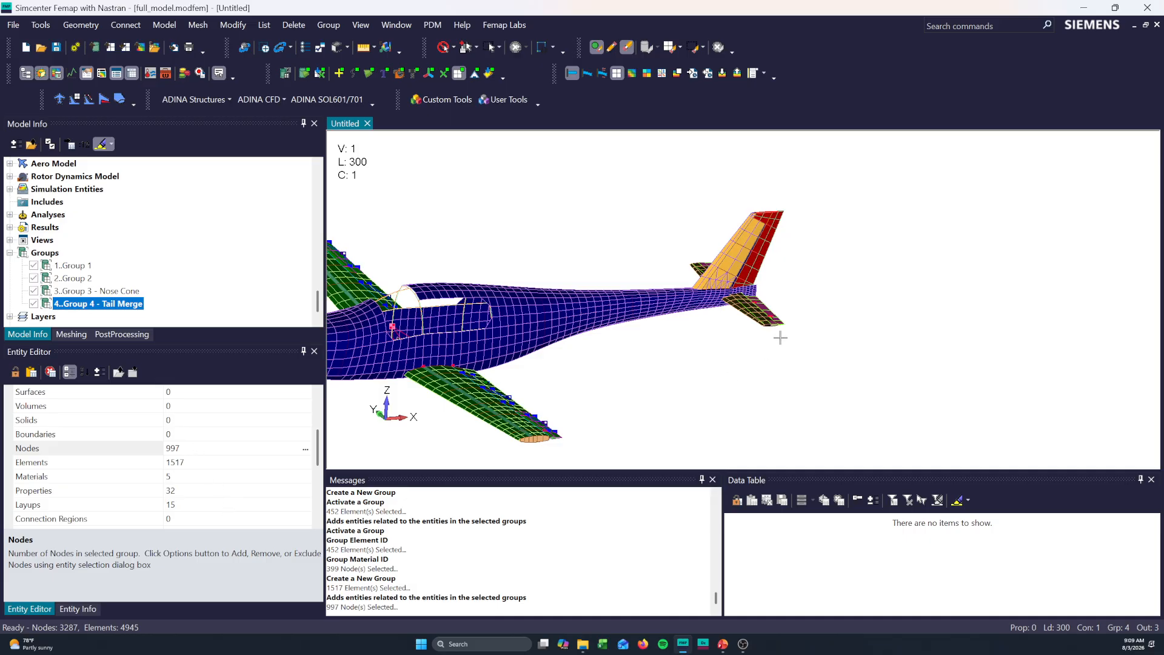
# - Create a new empty model while keeping full_model.modfem open
pyautogui.scroll(-3, 780, 337)
pyautogui.keyDown('ctrl'); pyautogui.moveTo(645, 329); pyautogui.dragTo(666, 329, button='middle'); pyautogui.keyUp('ctrl')
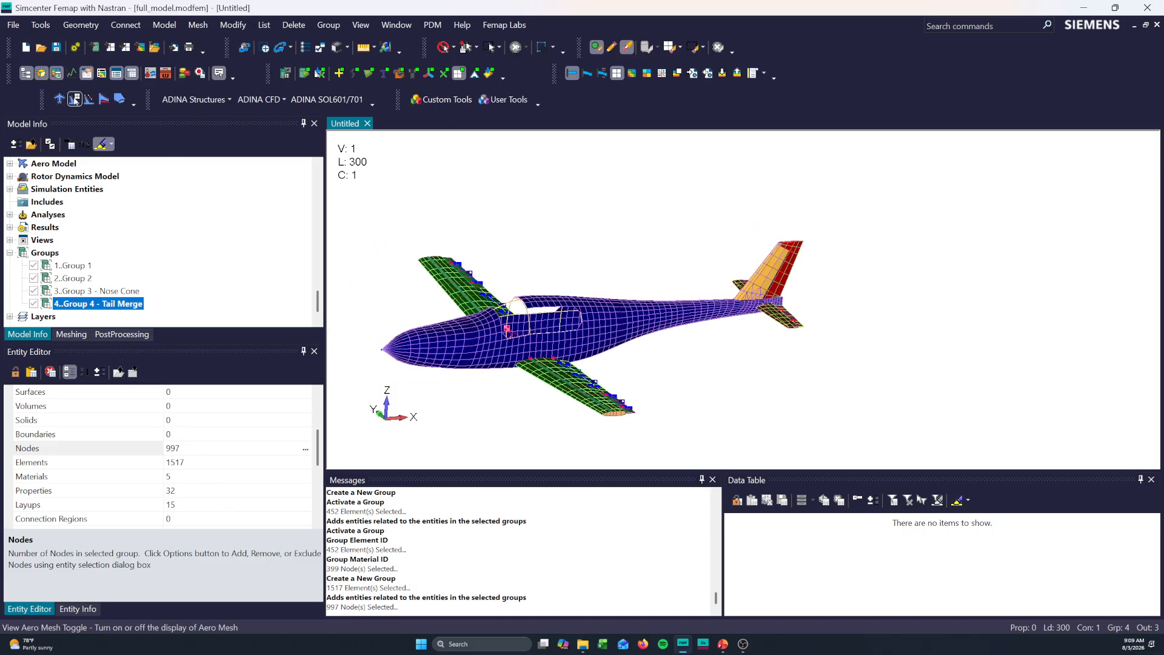
pyautogui.click(26, 47)
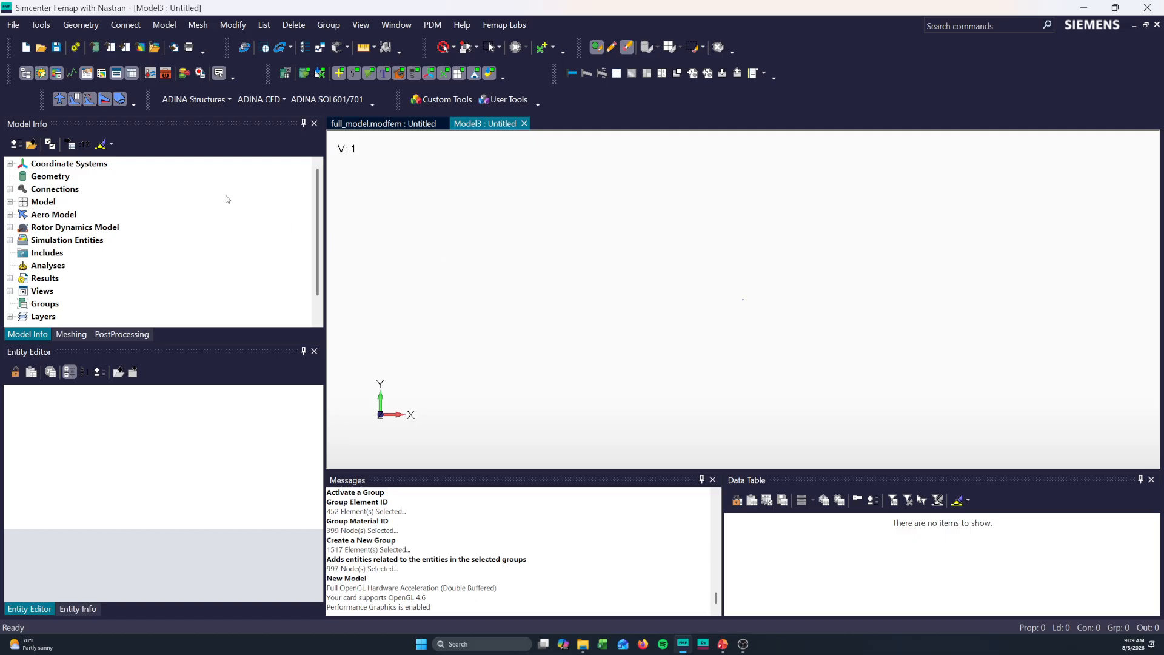
# - Merge only the entities of Group 4 - Tail Merge from full_model.modfem into the new model, updating all entity types before accepting
pyautogui.click(13, 25)
pyautogui.moveTo(40, 25)
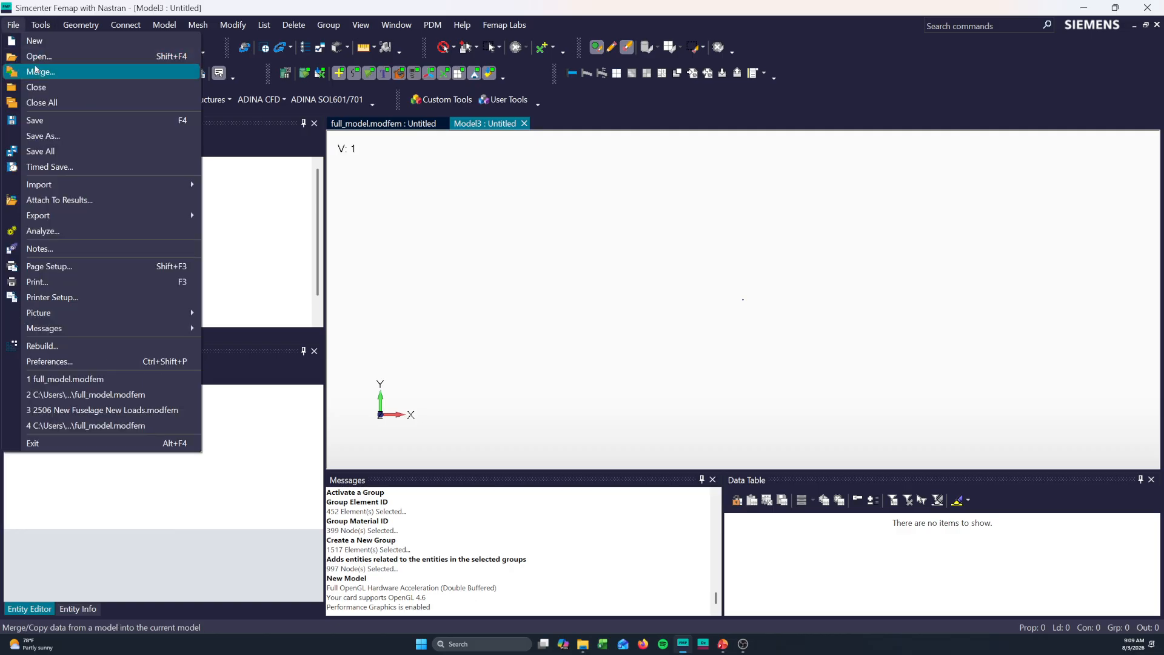
pyautogui.click(67, 71)
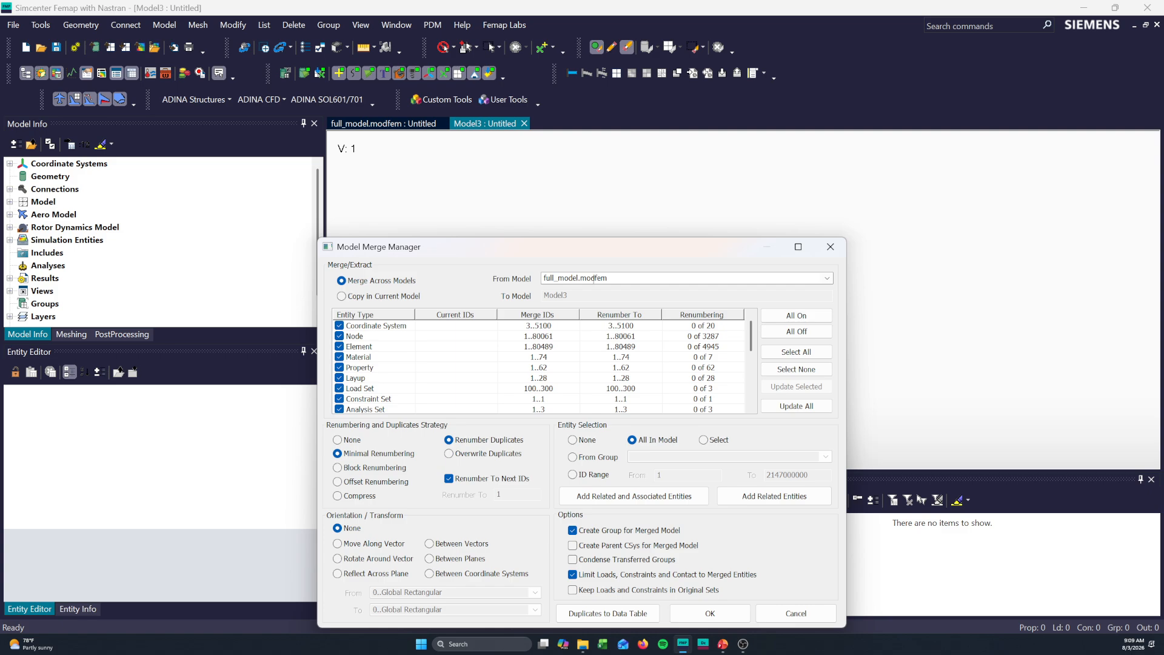
pyautogui.click(581, 460)
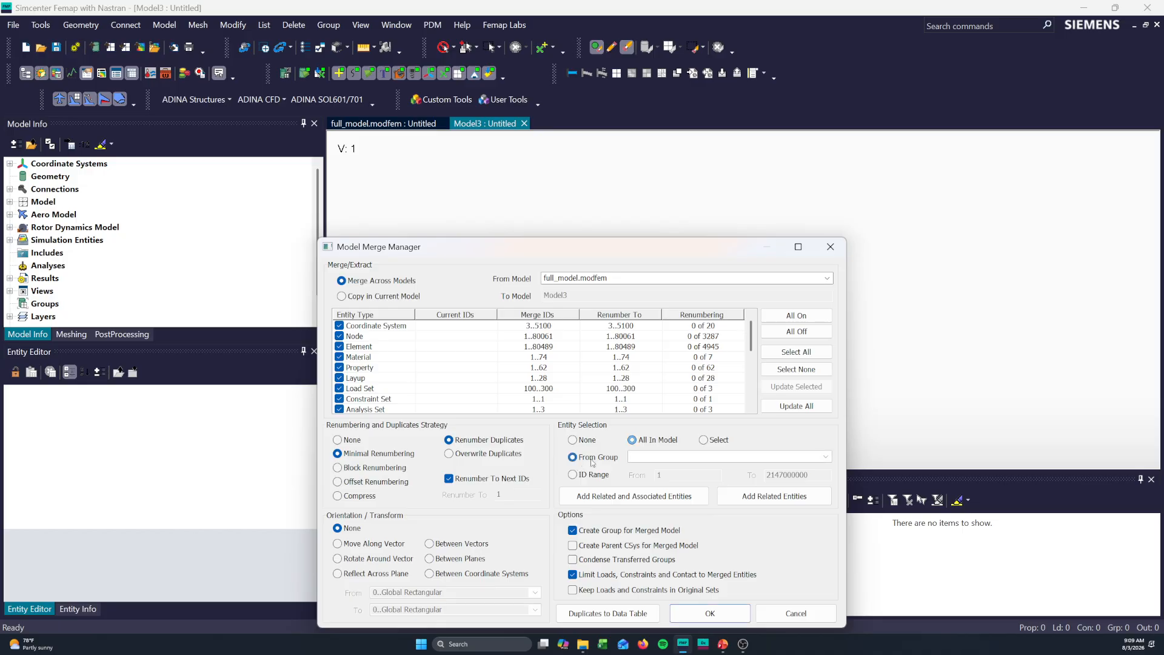
pyautogui.click(826, 456)
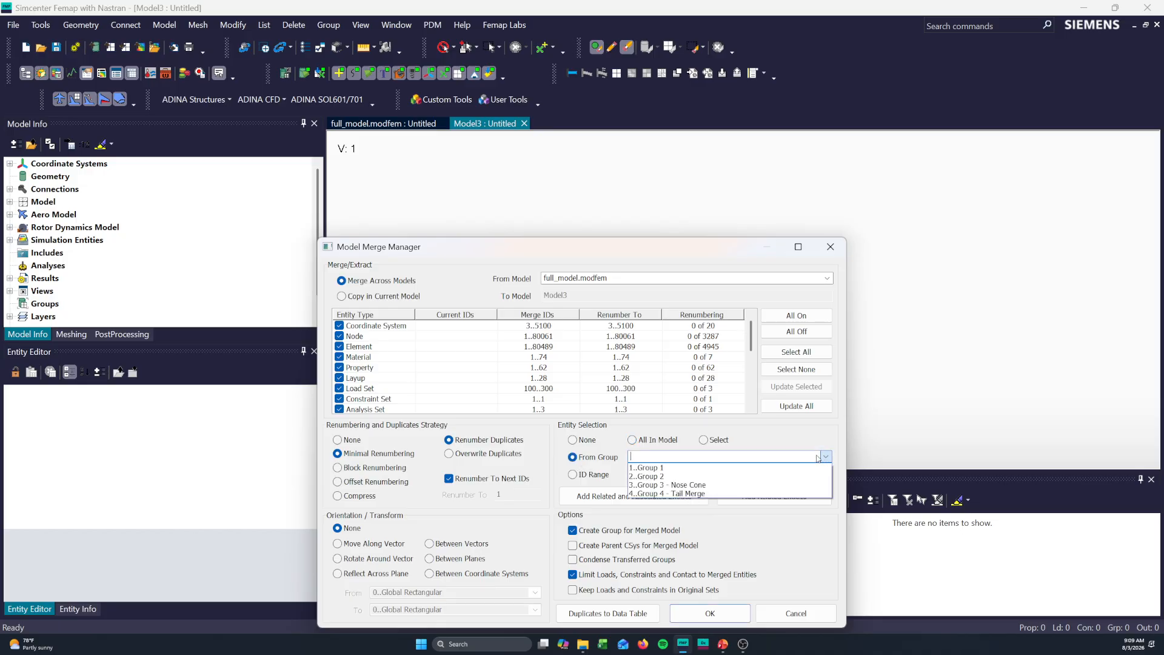
pyautogui.click(663, 495)
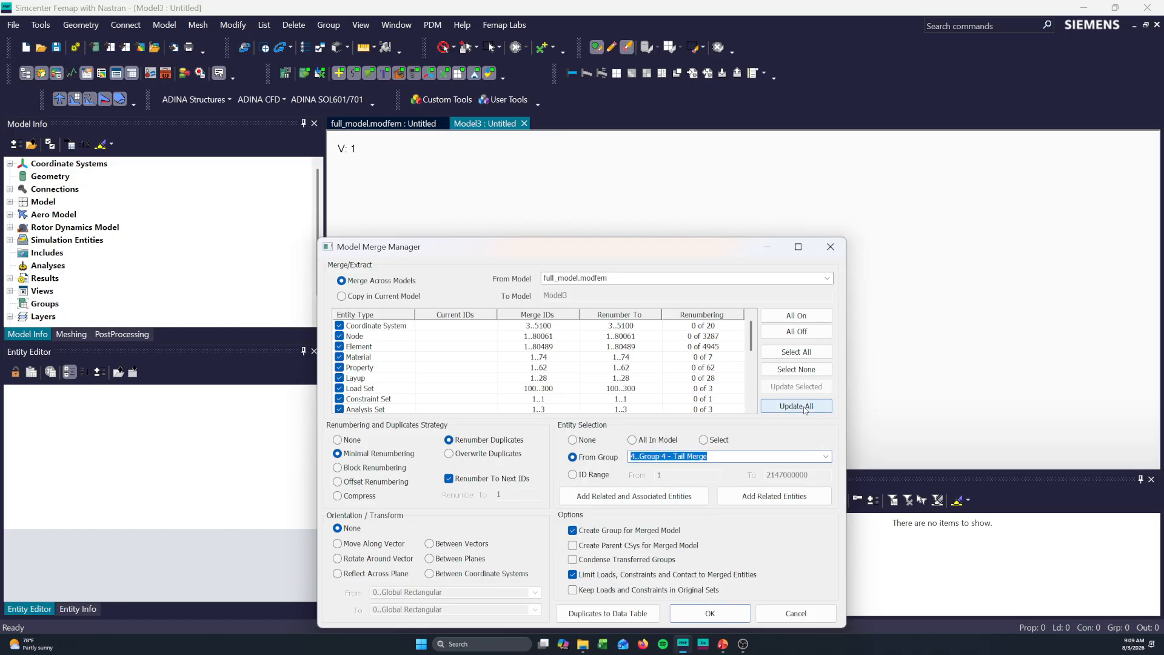
pyautogui.click(805, 408)
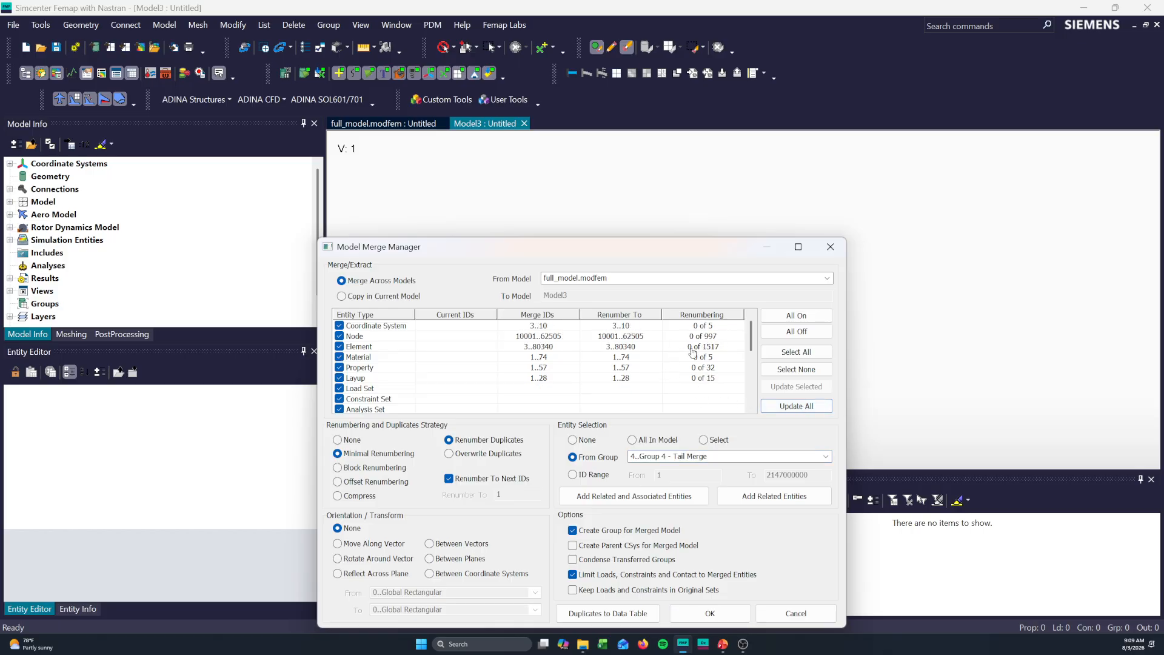
pyautogui.scroll(-2, 575, 333)
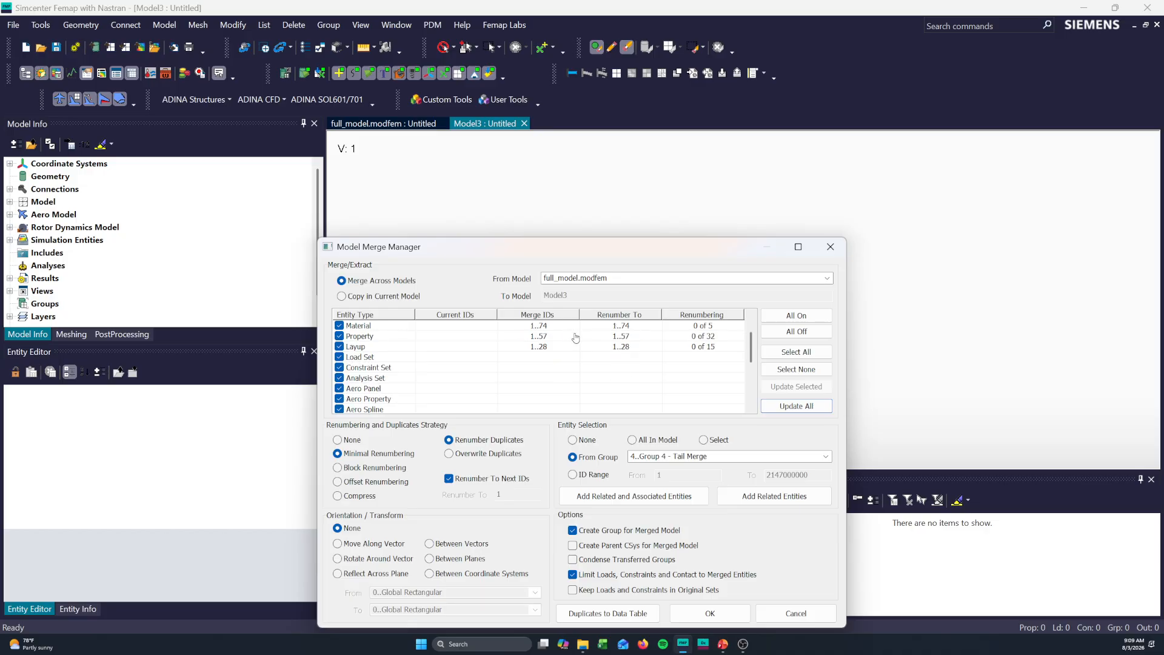
pyautogui.scroll(2, 573, 332)
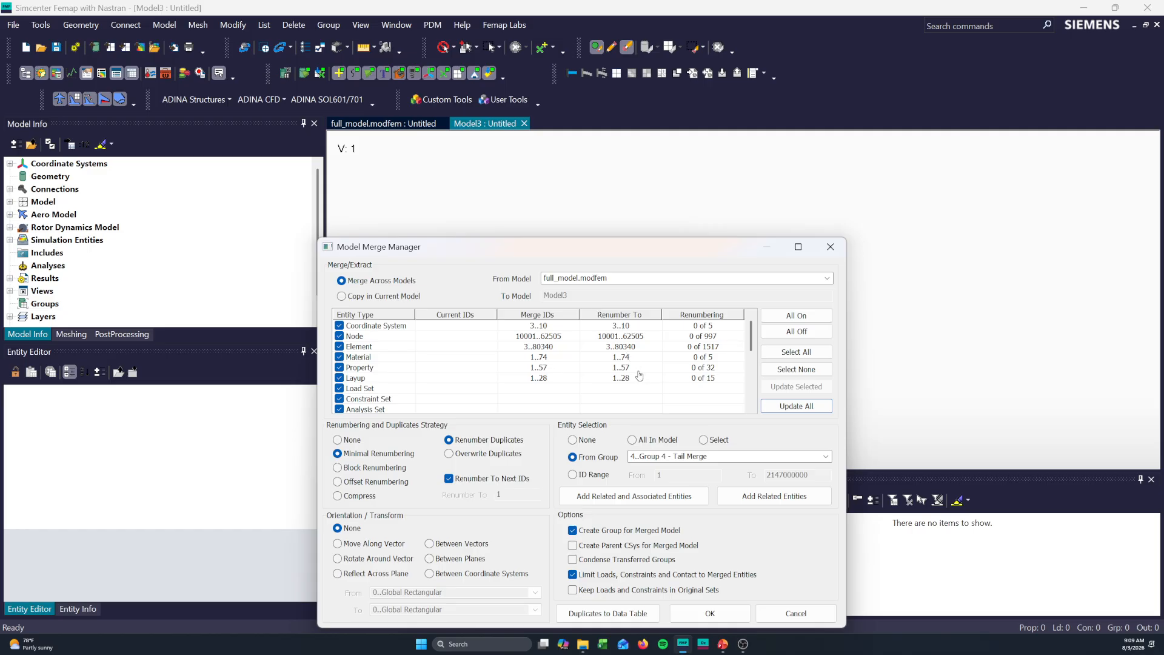
pyautogui.click(711, 614)
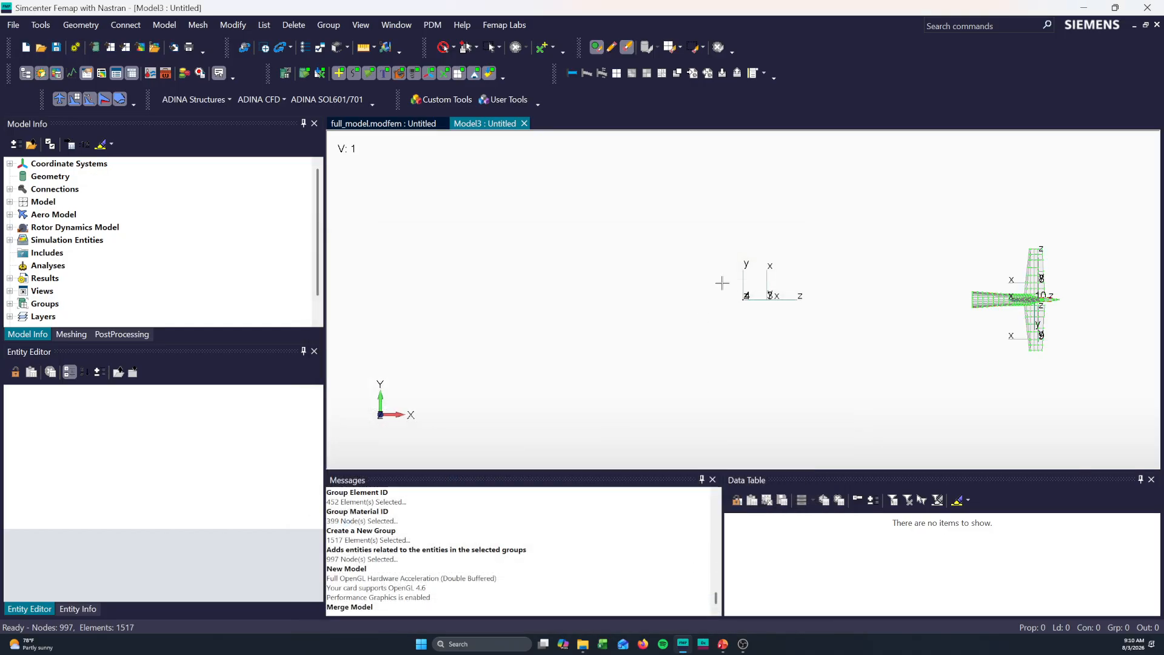
# - Turn off the display of all analysis entities in the merged tail model, turning only the elements back on
pyautogui.moveTo(722, 283); pyautogui.dragTo(863, 341, button='middle')
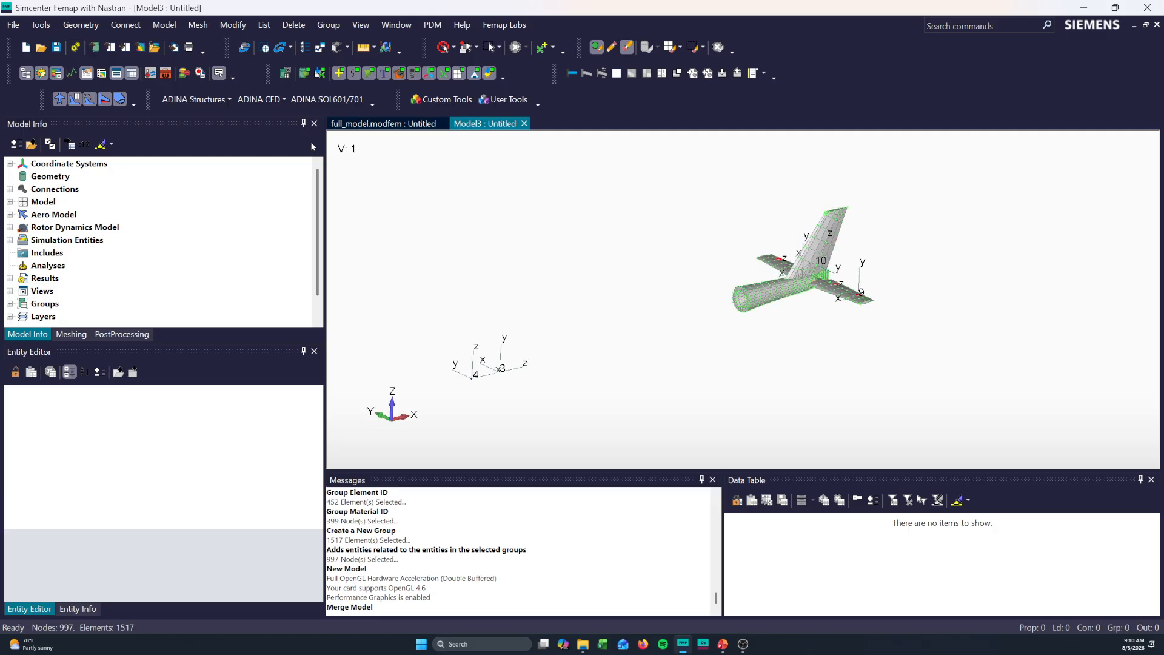
pyautogui.click(319, 75)
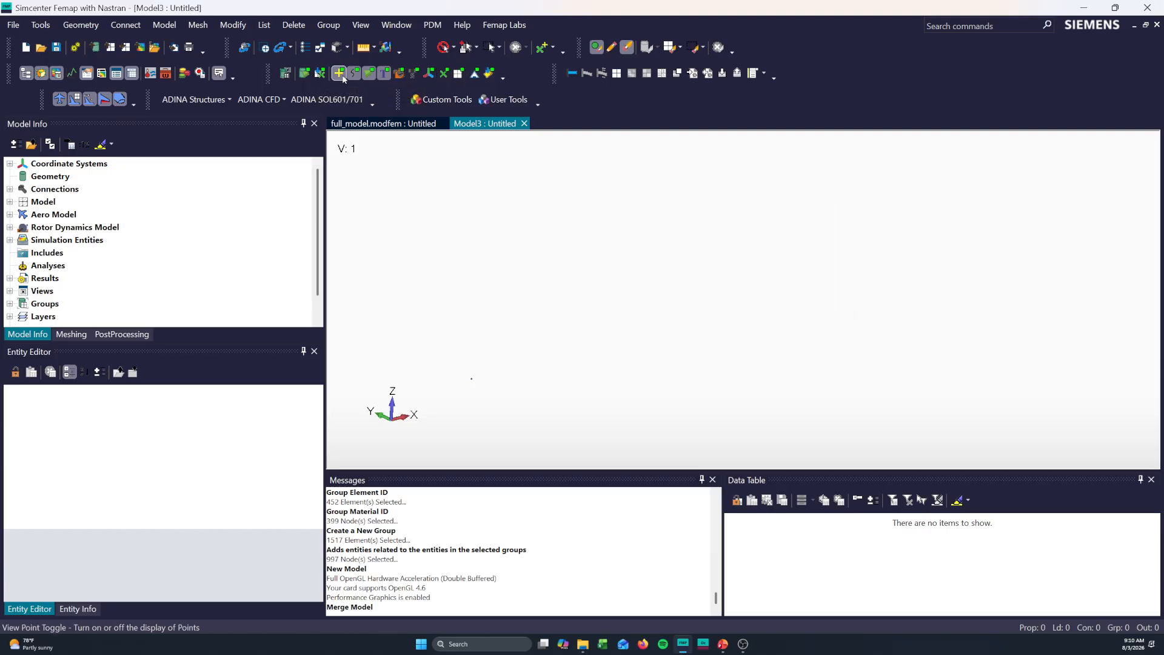
pyautogui.click(459, 72)
pyautogui.scroll(8, 814, 302)
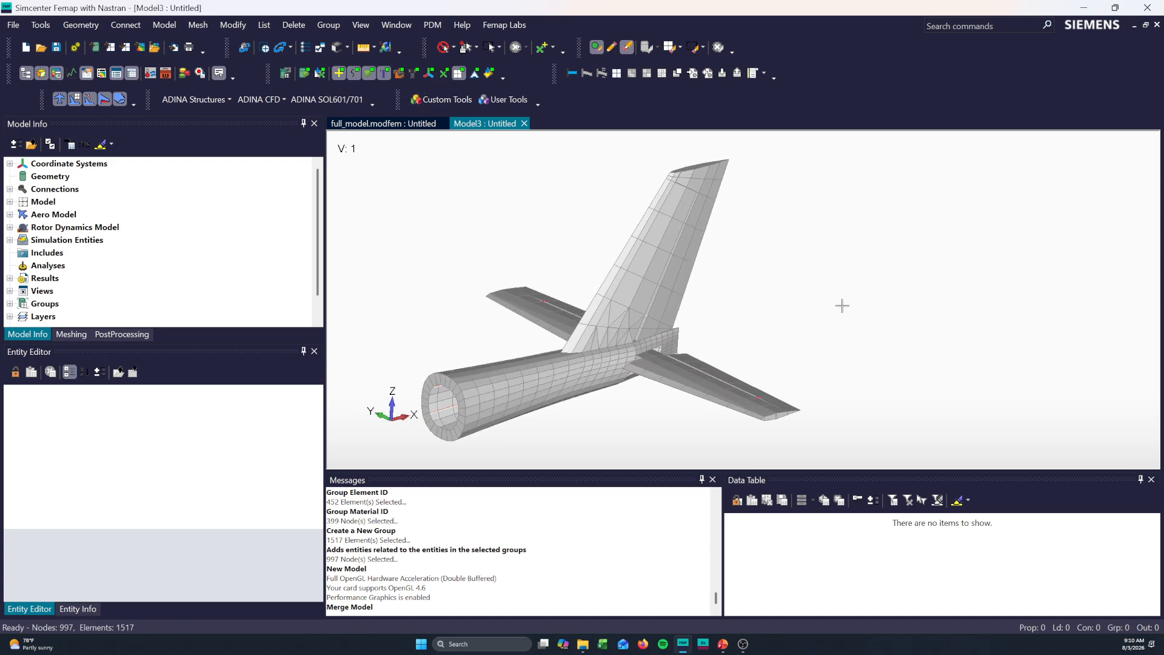
# - Color the elements of the merged tail model with their property colors
pyautogui.click(339, 47)
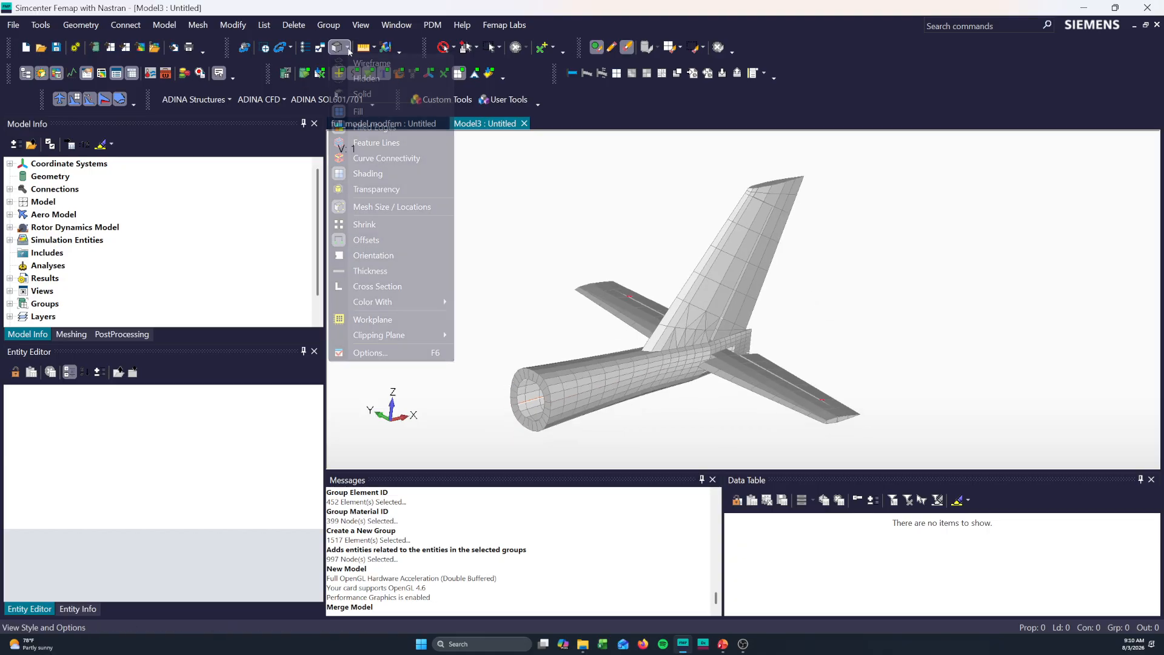
pyautogui.moveTo(388, 301)
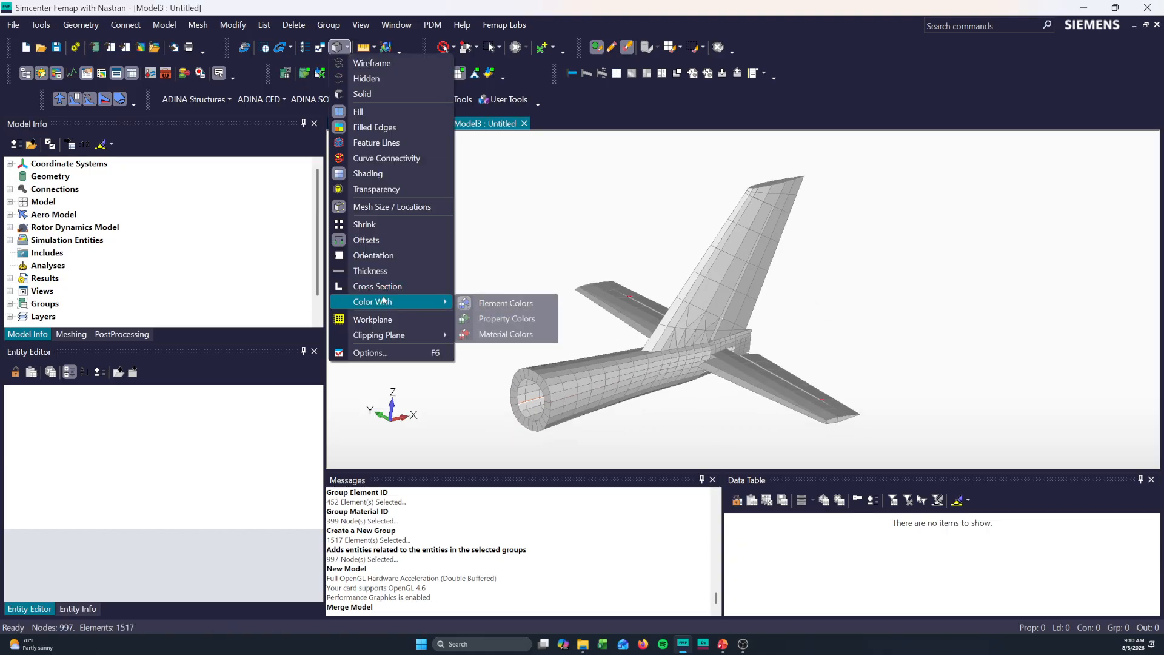
pyautogui.click(502, 317)
pyautogui.moveTo(605, 308); pyautogui.dragTo(602, 309, button='middle')
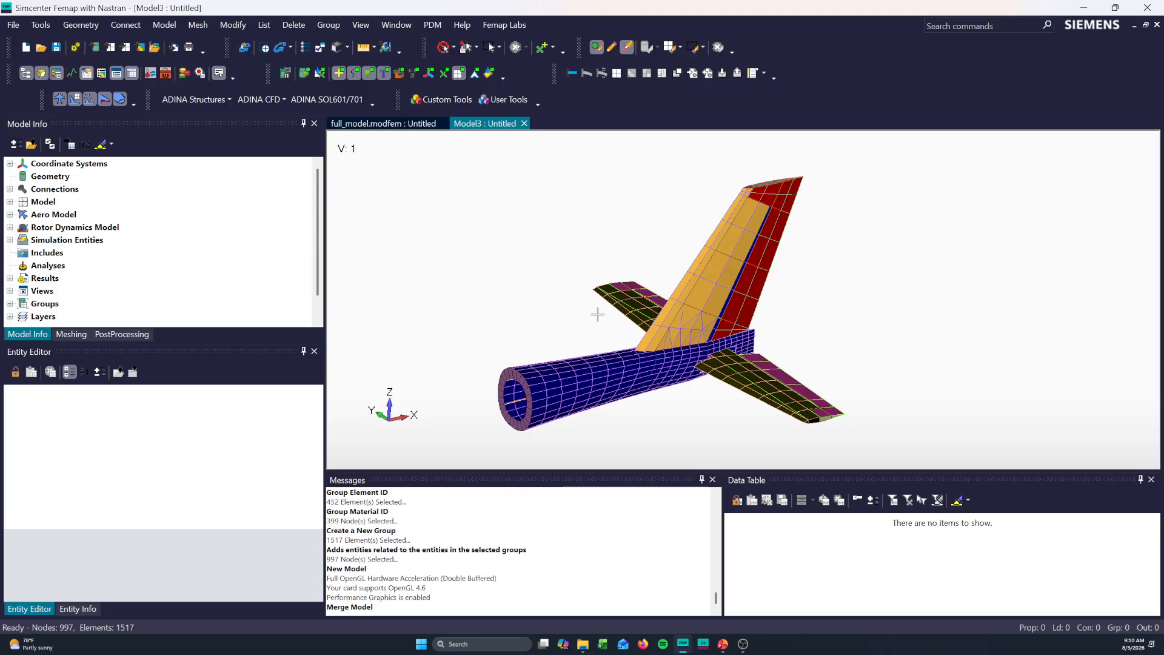
# - Return to full_model.modfem and review the entity entries of Group 3 - Nose Cone
pyautogui.click(385, 124)
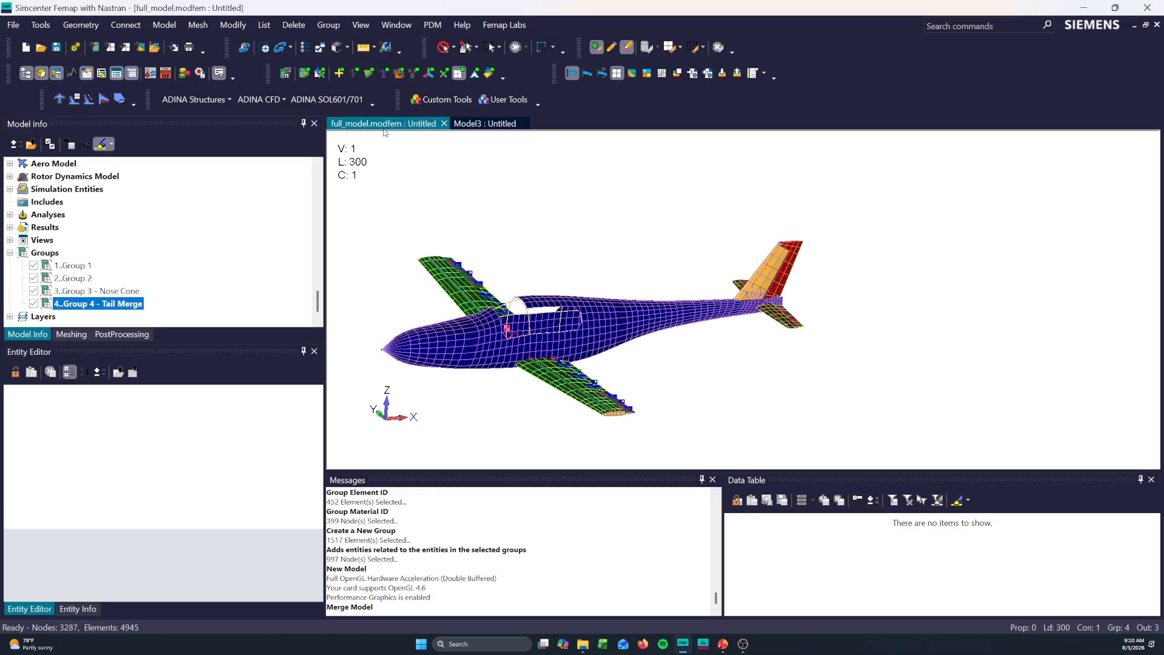
pyautogui.moveTo(614, 313); pyautogui.dragTo(352, 351, button='middle')
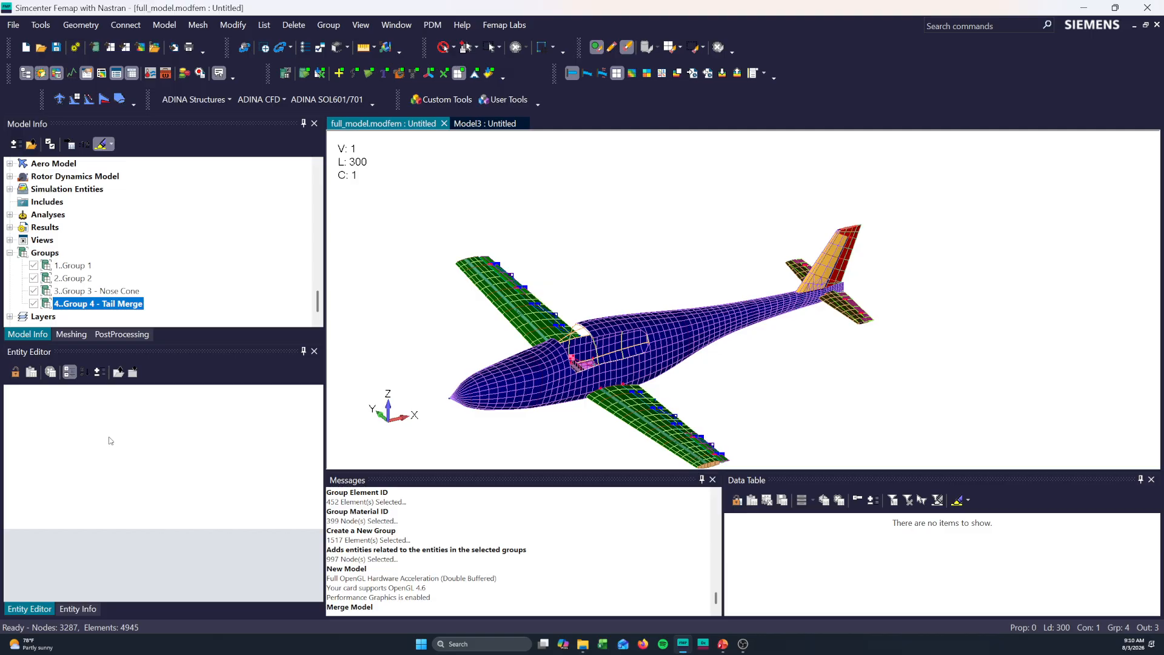
pyautogui.click(83, 267)
pyautogui.click(86, 292)
pyautogui.scroll(-3, 192, 479)
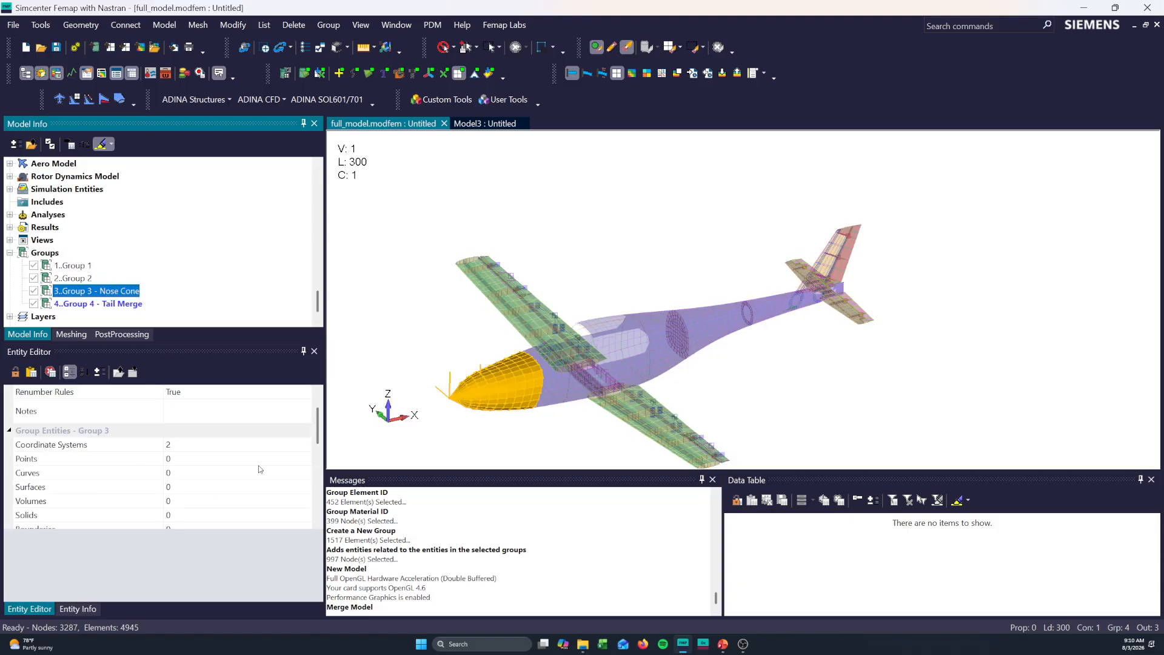